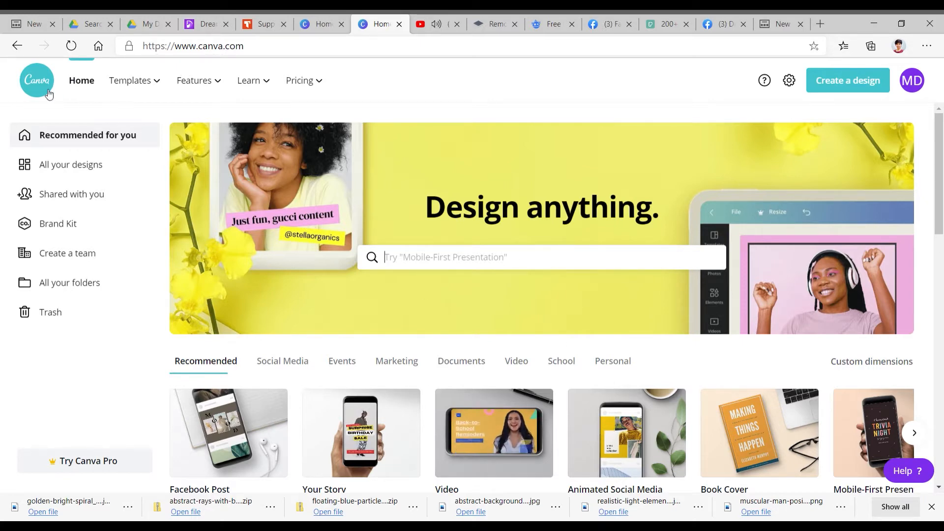
- Play the book cover session's intro video on Facebook, skipping ahead through its slides, and pause it at 0:16
mouse_move(130, 80)
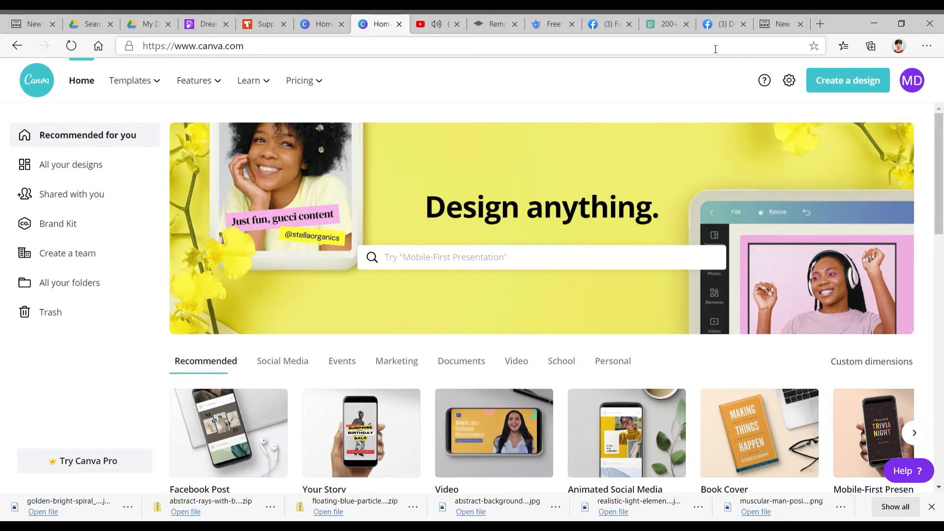
click(617, 26)
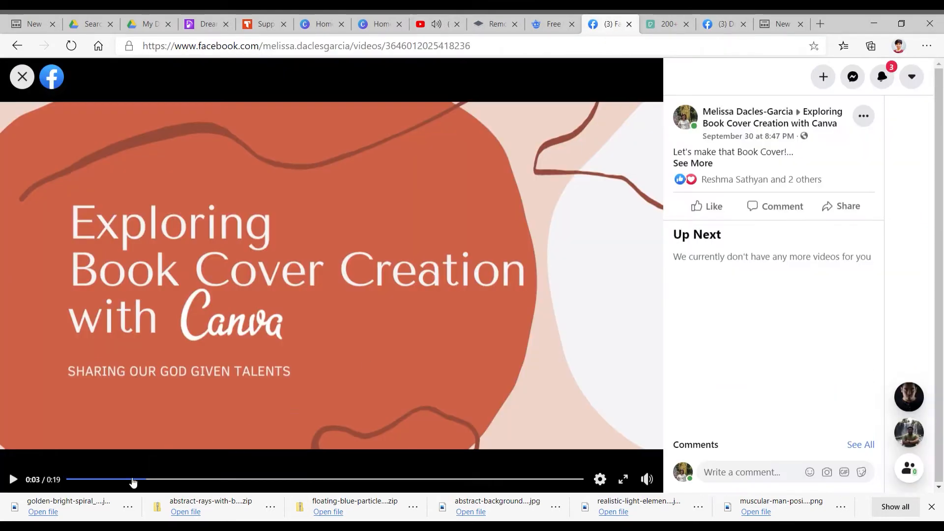
click(13, 480)
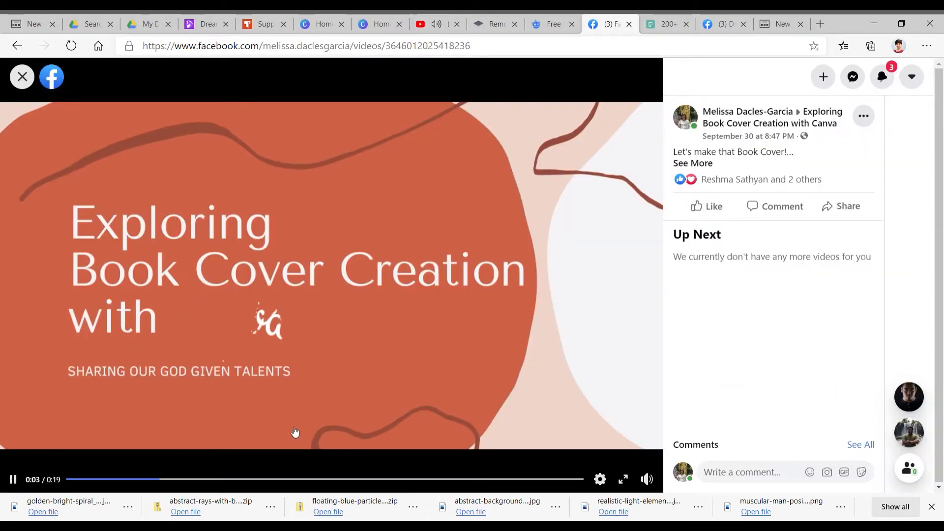
click(339, 481)
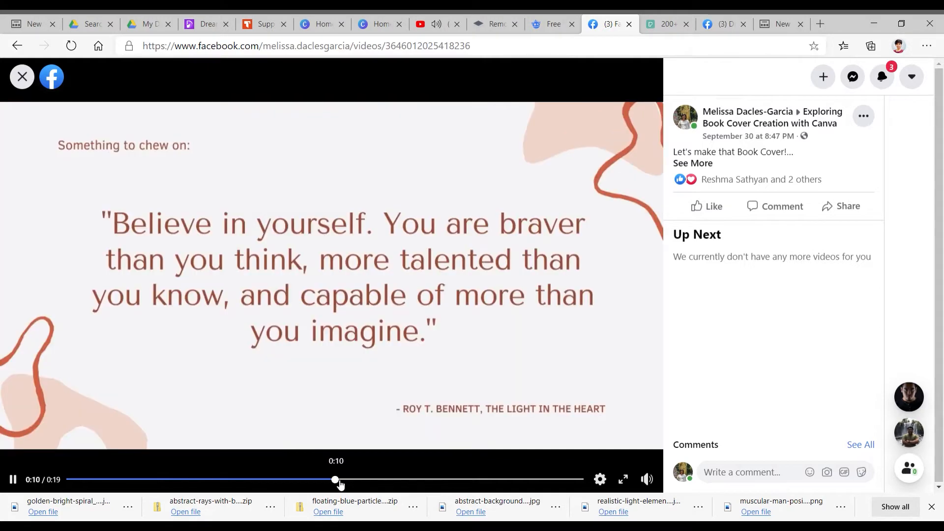
click(408, 482)
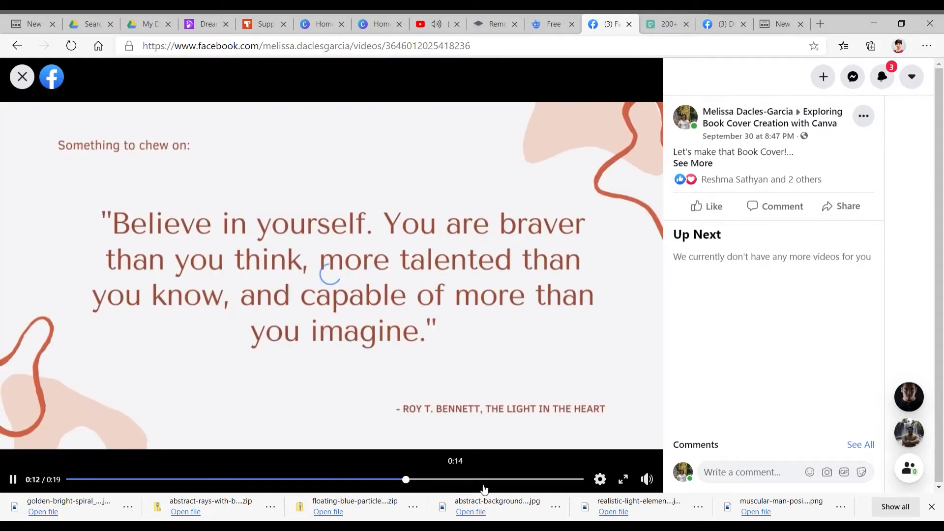
click(471, 485)
click(14, 480)
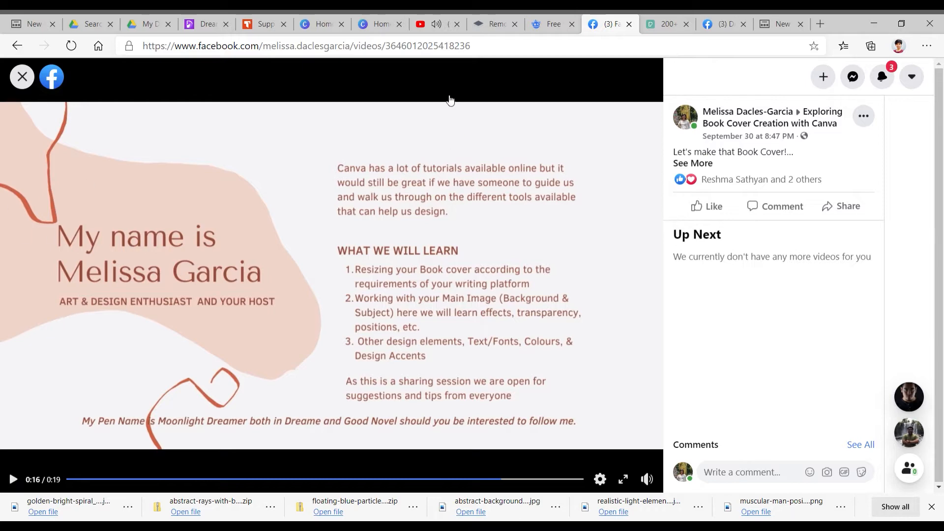
- Check the required cover size on Dreame's story creation page and return to the Canva home page
click(381, 25)
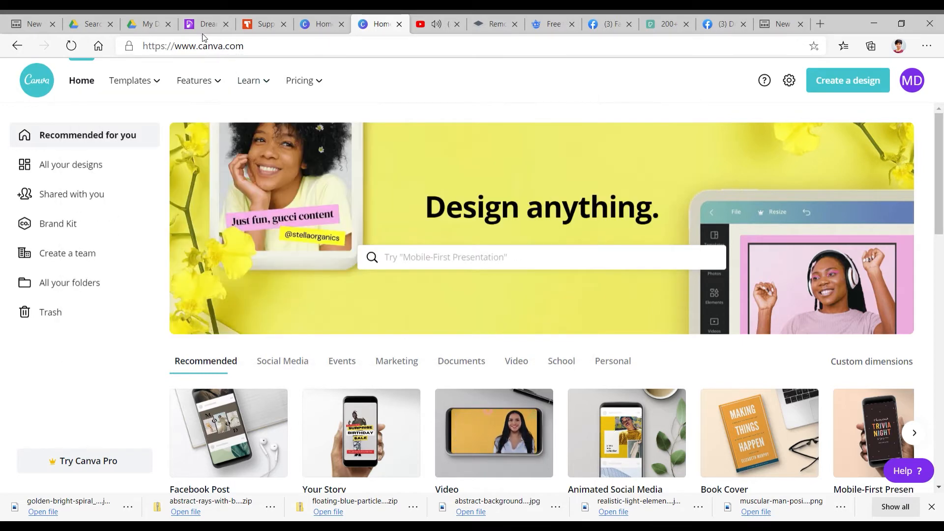
click(202, 26)
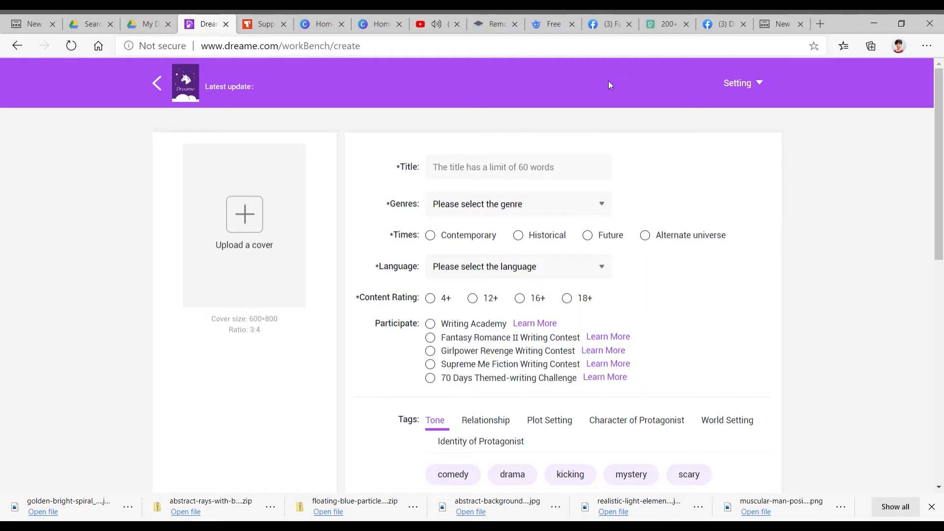
click(379, 28)
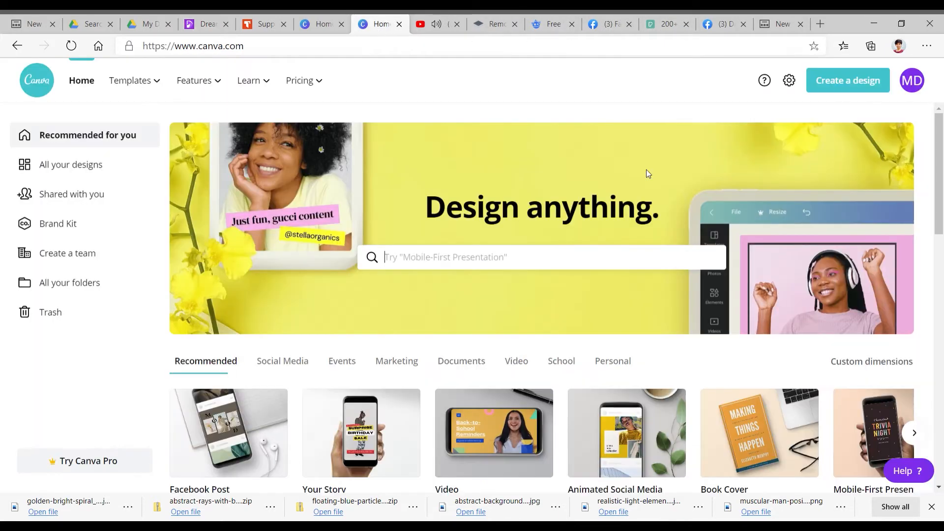
- Create a new Canva design with custom dimensions of 600 × 800 px
click(845, 84)
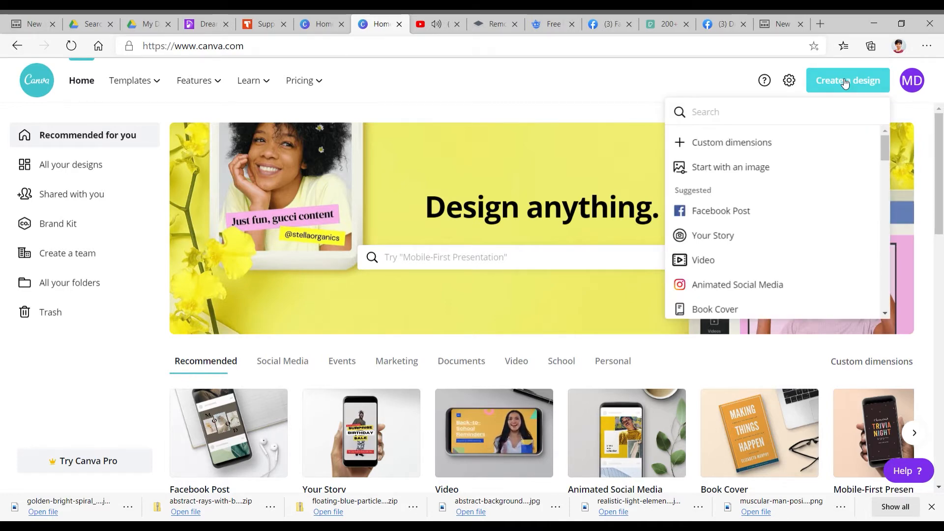
click(741, 149)
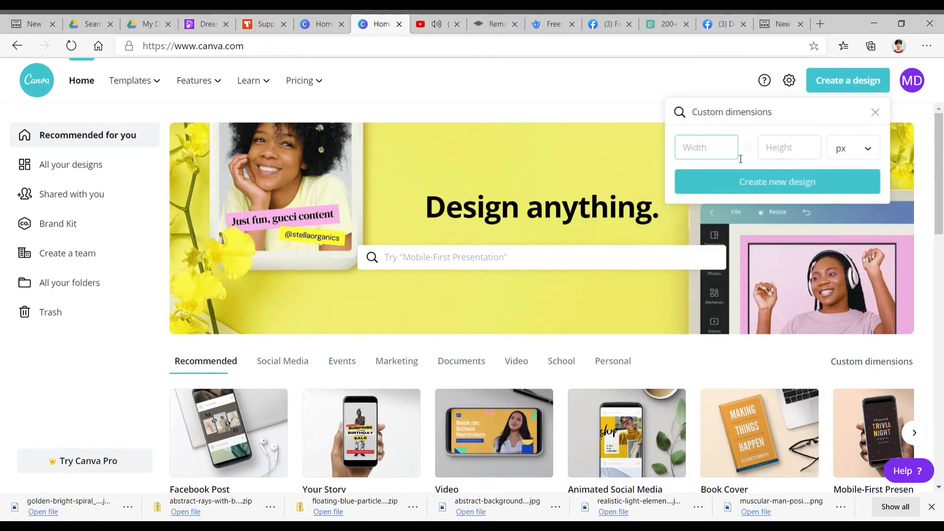
text(600)
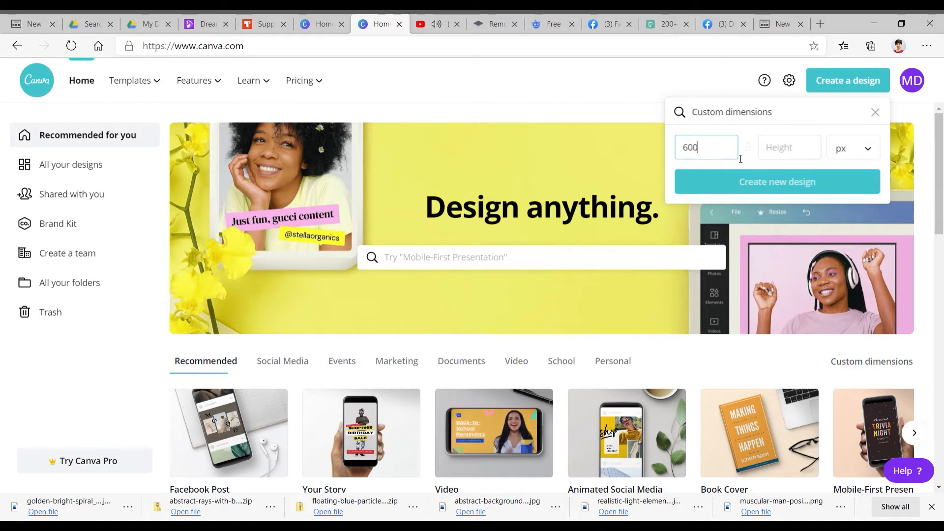
click(786, 146)
text(800)
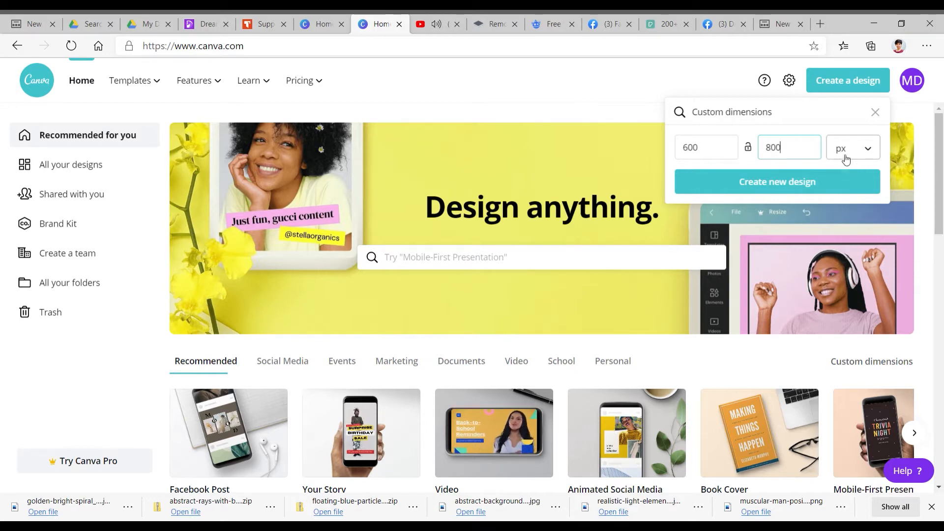
click(808, 186)
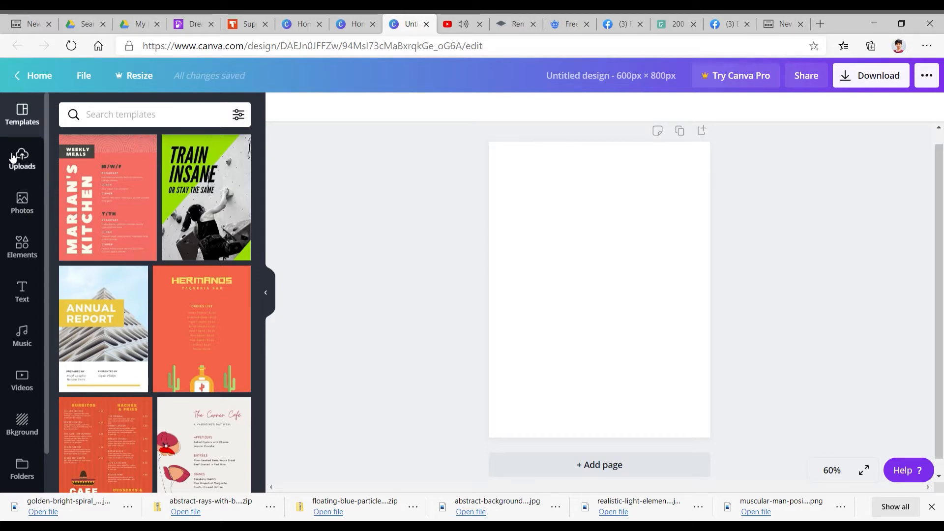
- Search the templates for "Book cover" and skim the first result categories
click(110, 118)
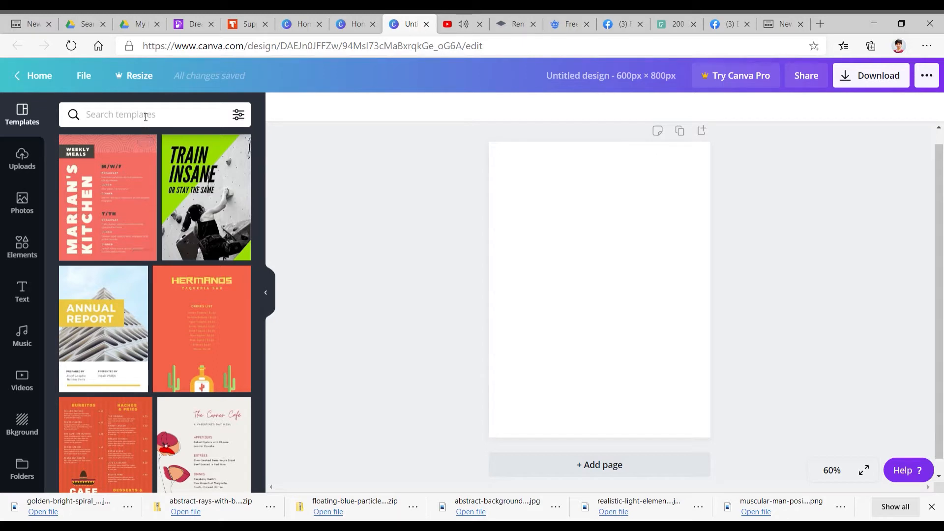
text(book Cover)
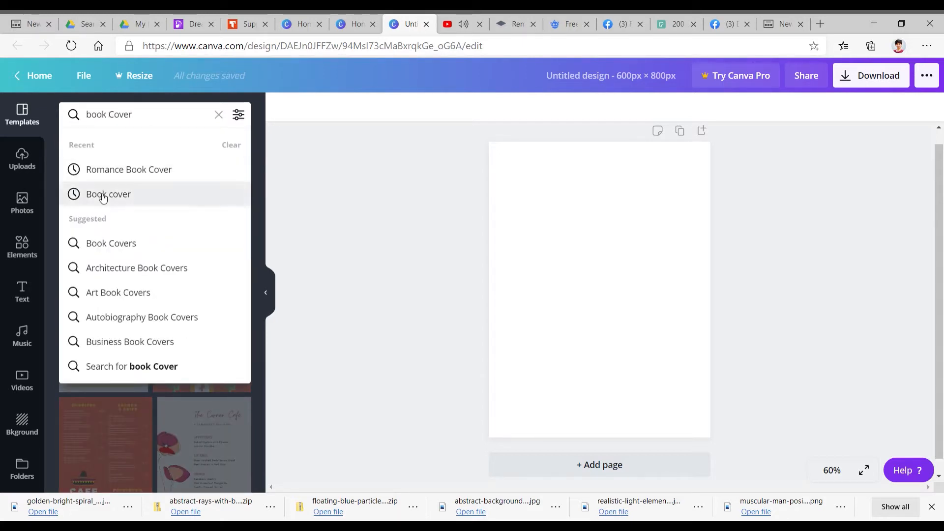
click(98, 195)
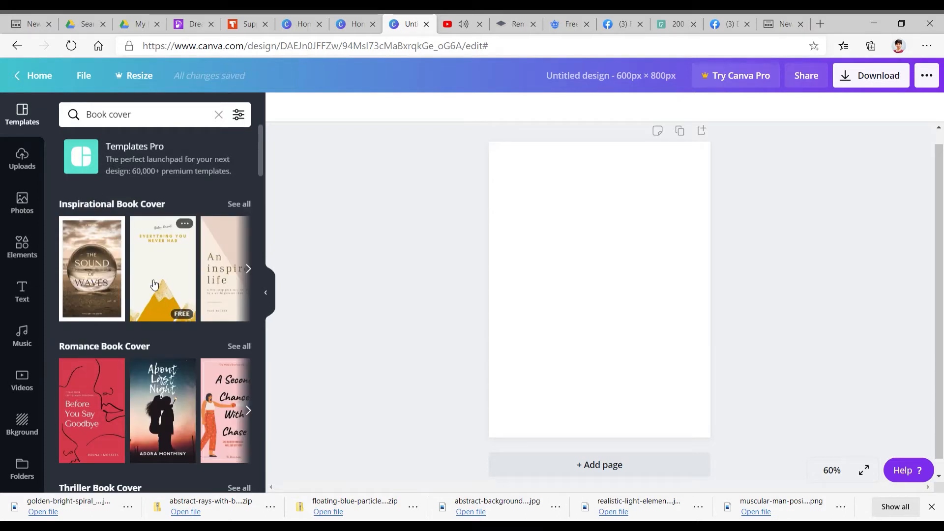
scroll(154, 283, down, 3)
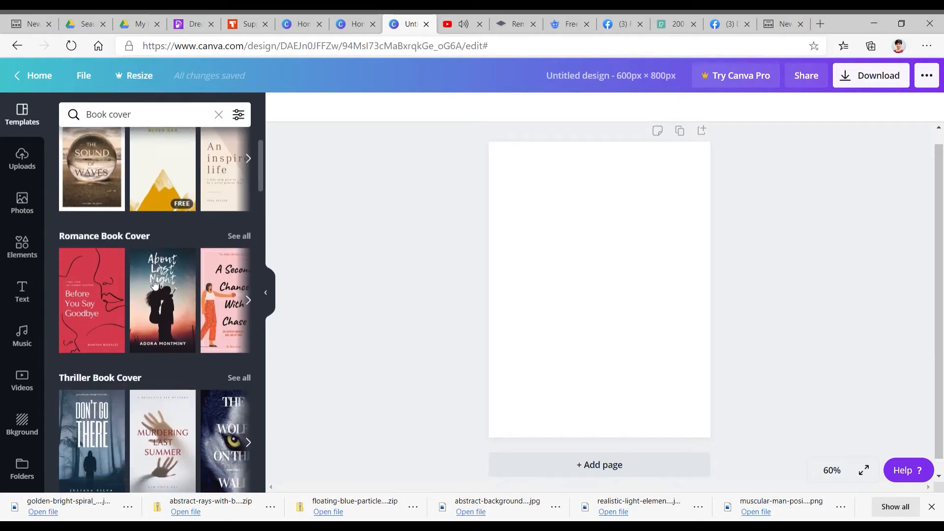
scroll(154, 284, down, 6)
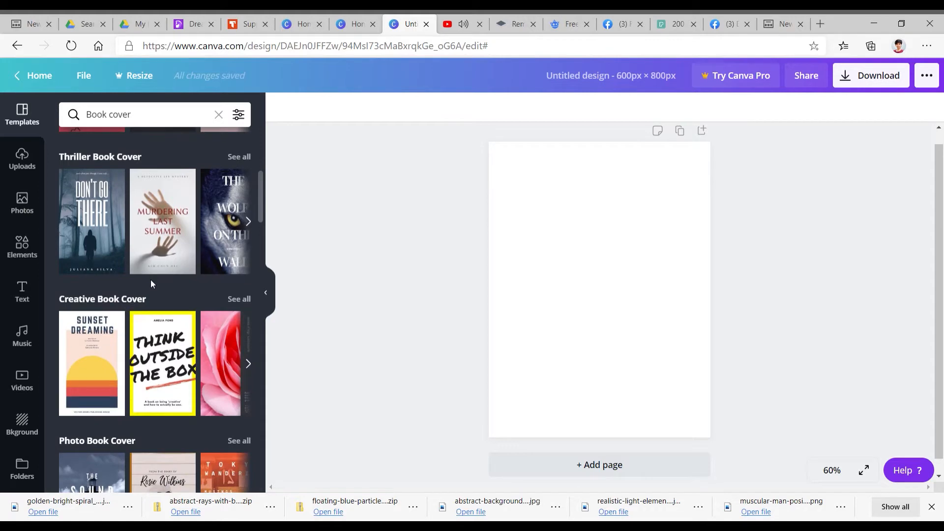
scroll(151, 284, down, 5)
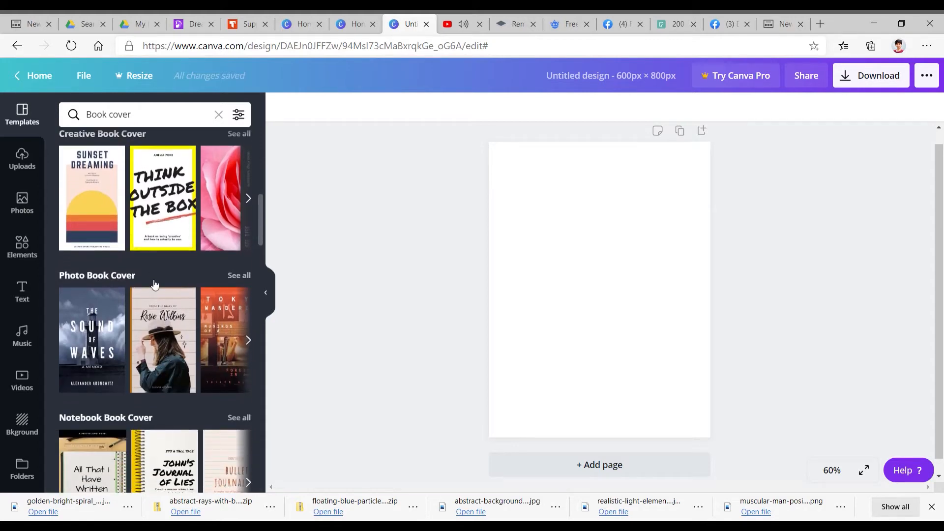
scroll(154, 284, up, 12)
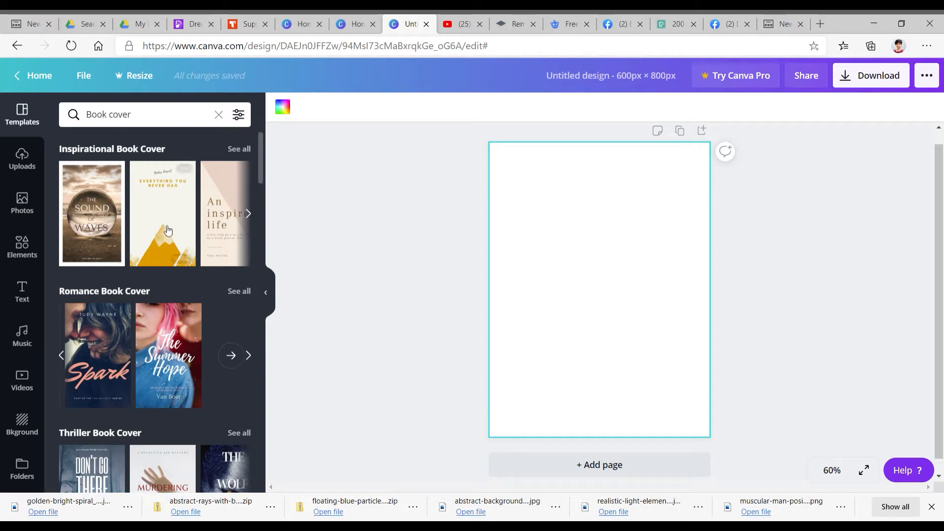
- Browse through the template rows of the Inspirational and Romance Book Cover categories
click(63, 357)
click(63, 356)
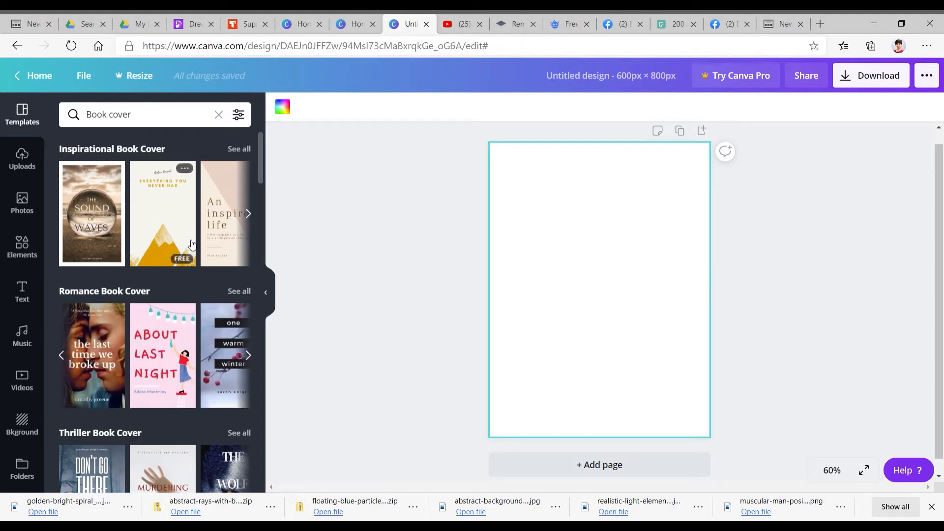
click(250, 215)
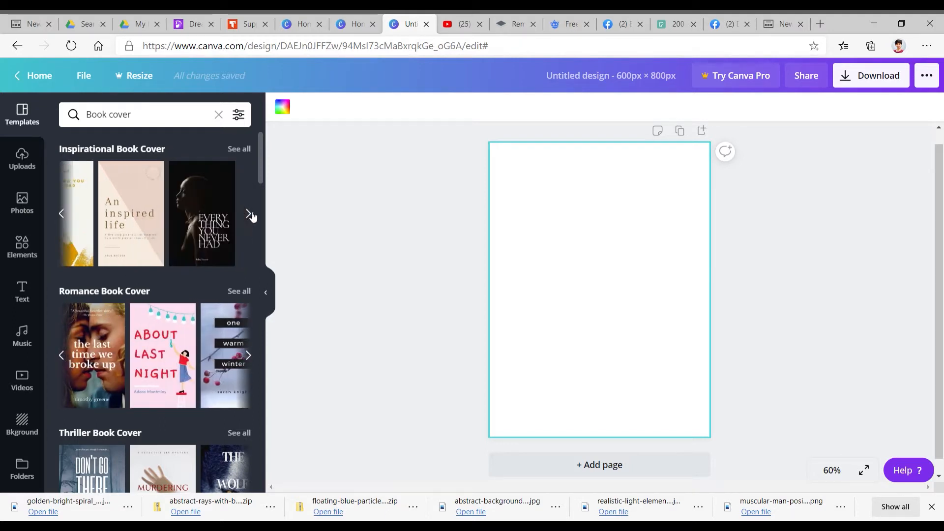
click(62, 213)
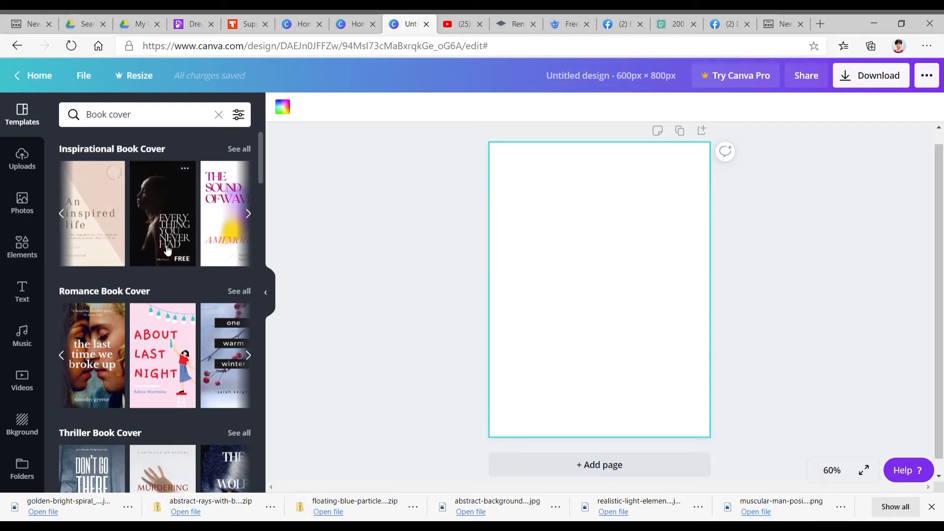
click(251, 216)
click(252, 216)
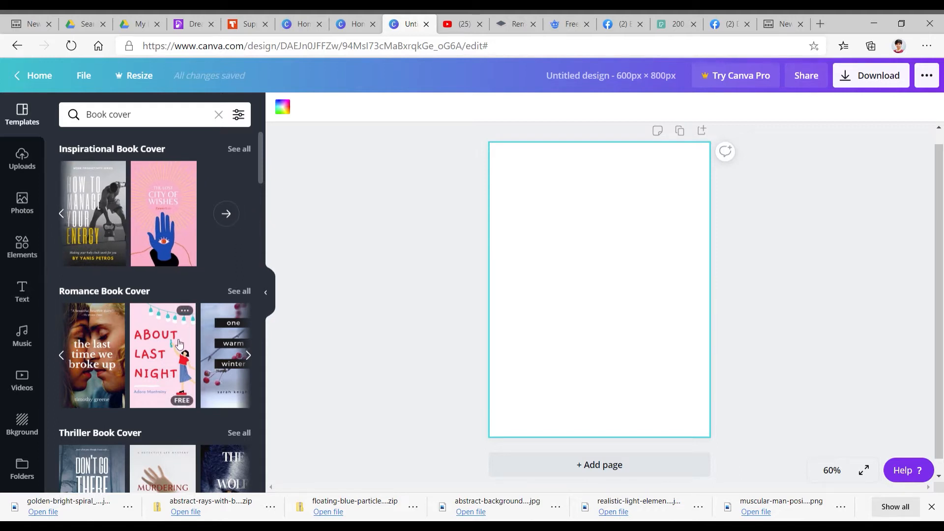
click(250, 358)
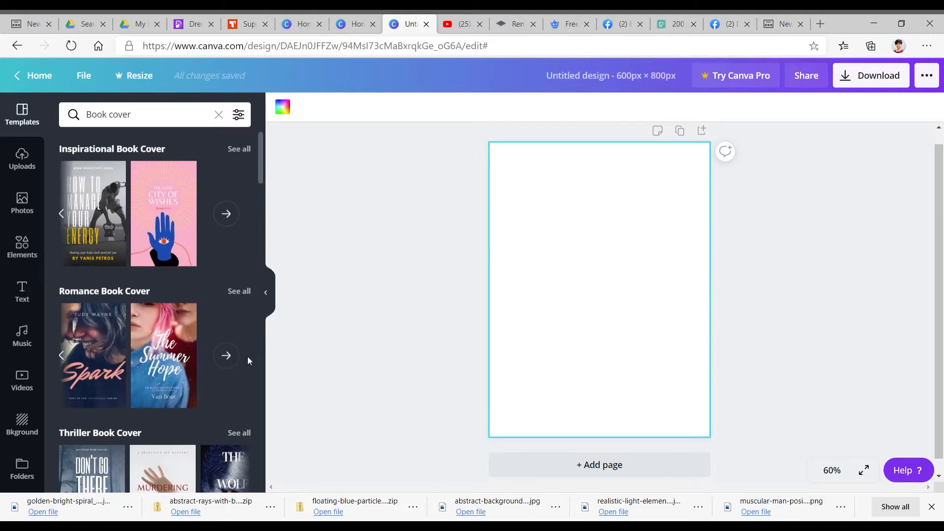
click(62, 355)
- Examine the further book cover template categories, from Thriller through Photo, Childrens, Cookbook and Architecture to Novel
scroll(123, 333, down, 1)
scroll(123, 333, down, 3)
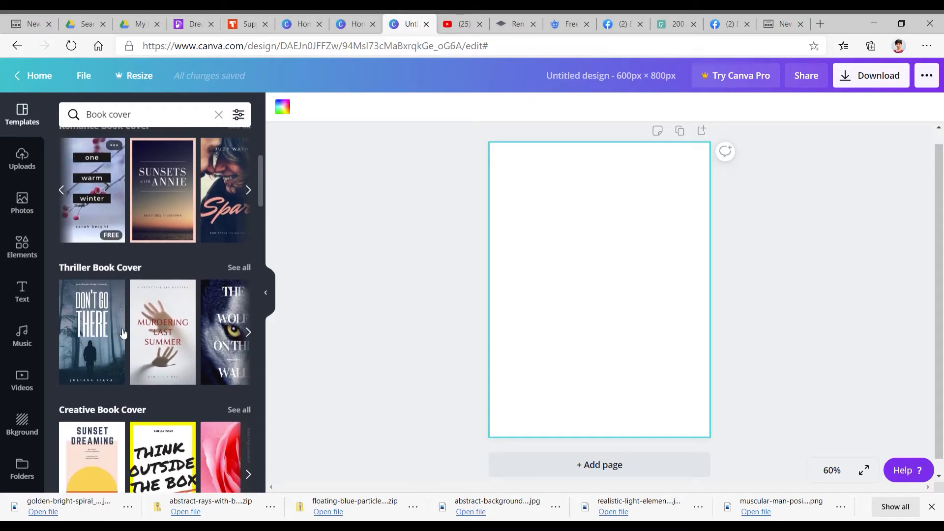
scroll(141, 345, down, 4)
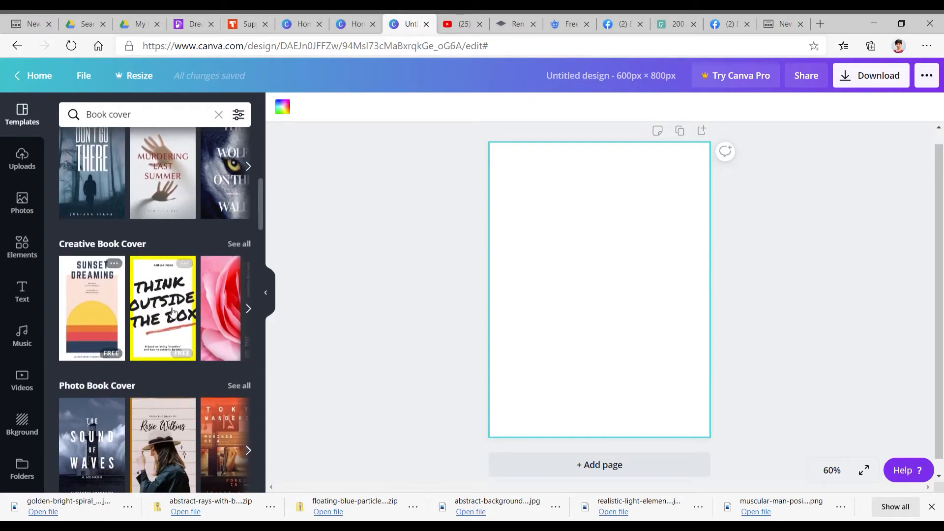
scroll(136, 336, down, 4)
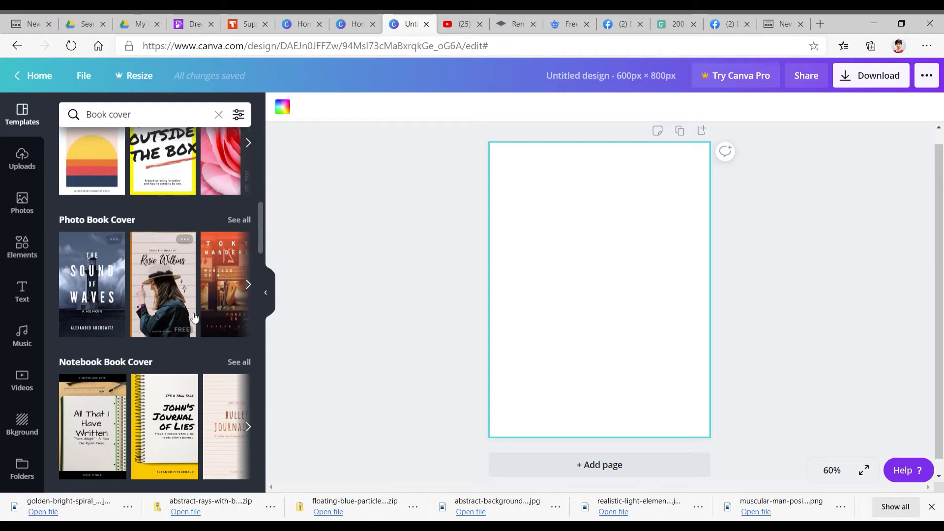
scroll(158, 306, down, 4)
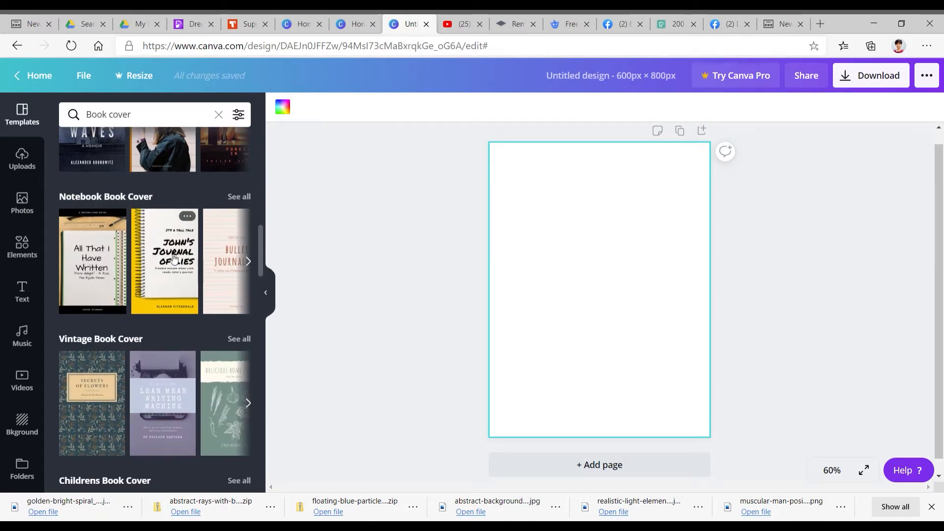
scroll(164, 402, down, 4)
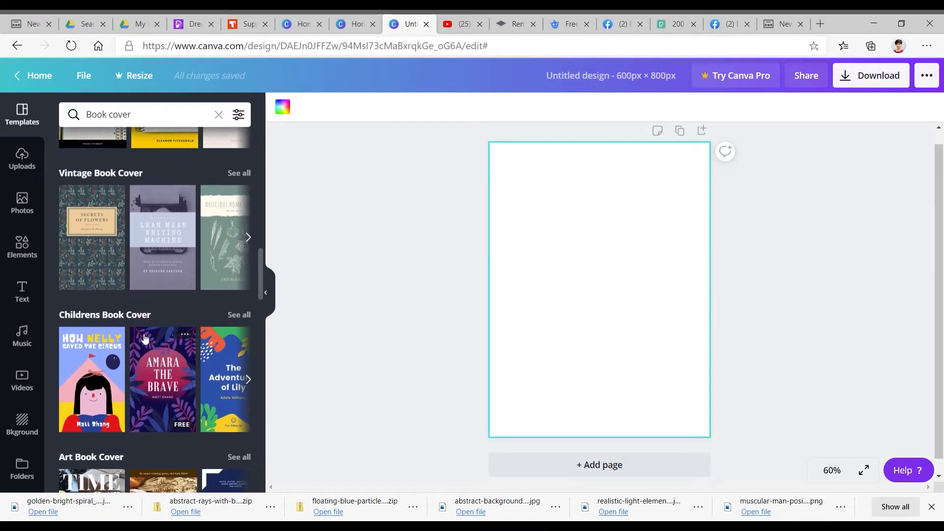
scroll(176, 361, down, 4)
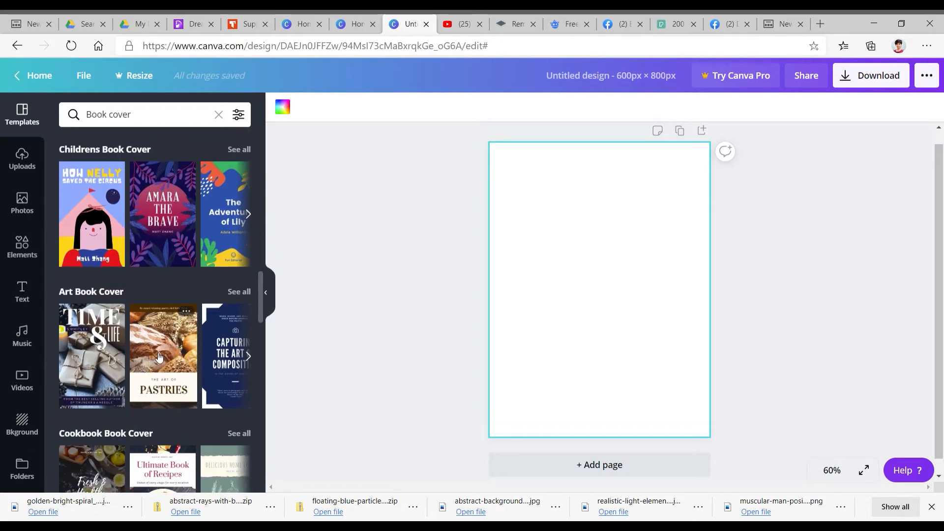
scroll(184, 376, down, 3)
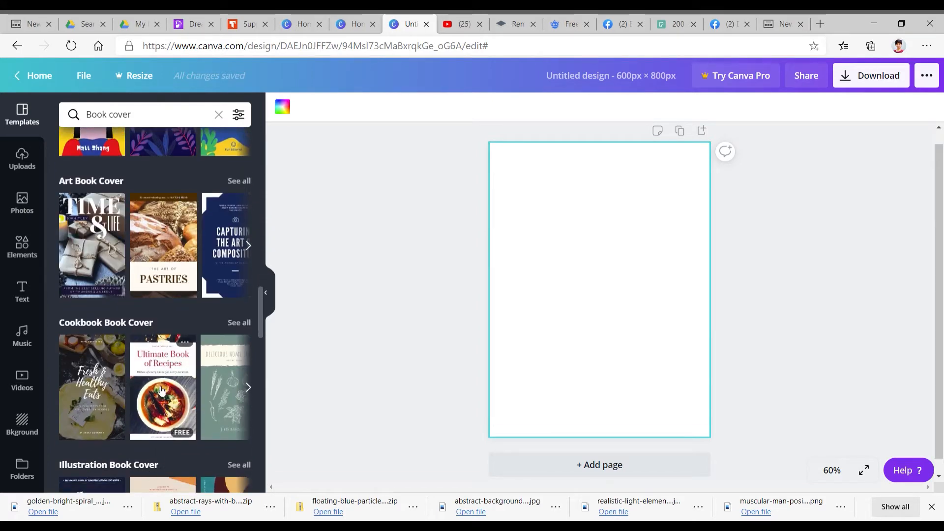
scroll(173, 364, down, 4)
scroll(156, 337, down, 3)
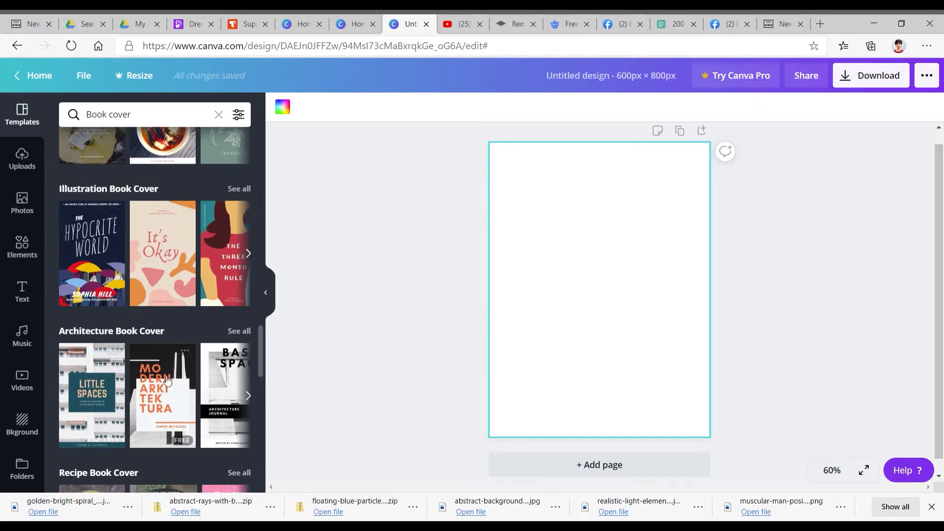
scroll(165, 371, down, 4)
scroll(147, 367, down, 3)
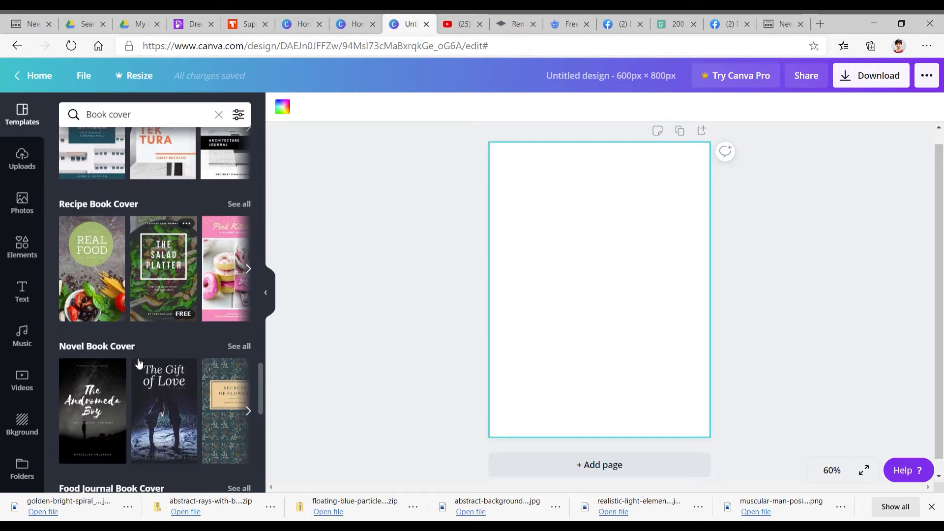
- Examine the remaining book cover categories, including Novel, Food Journal, Love, Prayer Journal, Business and Fashion, and return to the first categories
scroll(126, 367, down, 3)
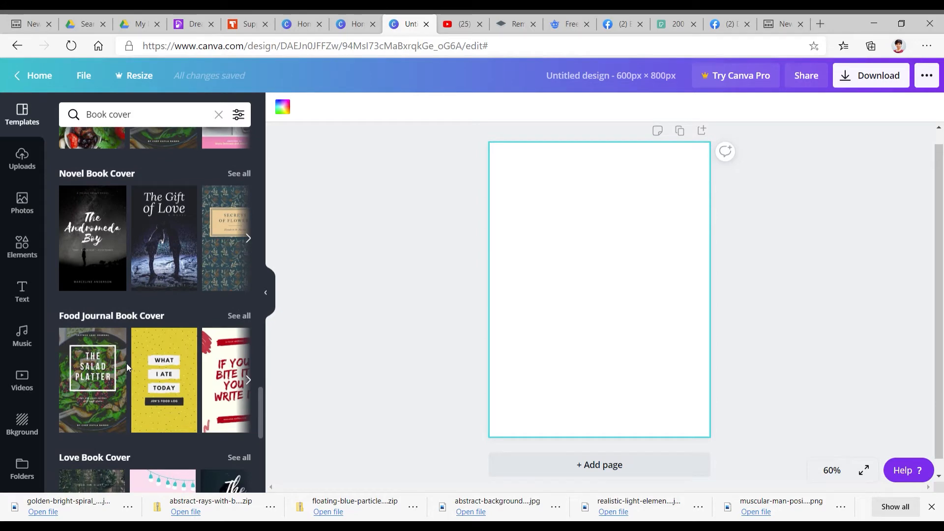
scroll(138, 365, down, 1)
scroll(140, 366, down, 3)
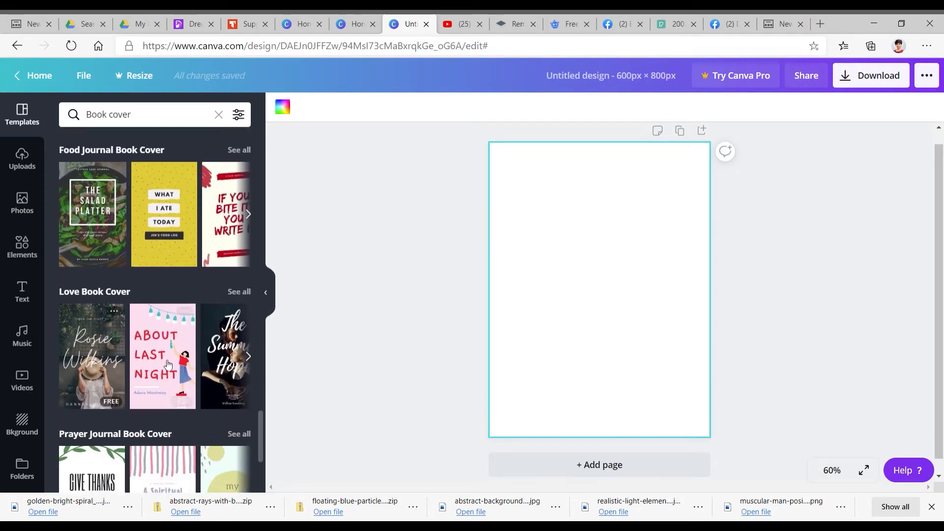
scroll(187, 353, down, 4)
scroll(195, 355, up, 2)
scroll(192, 353, down, 7)
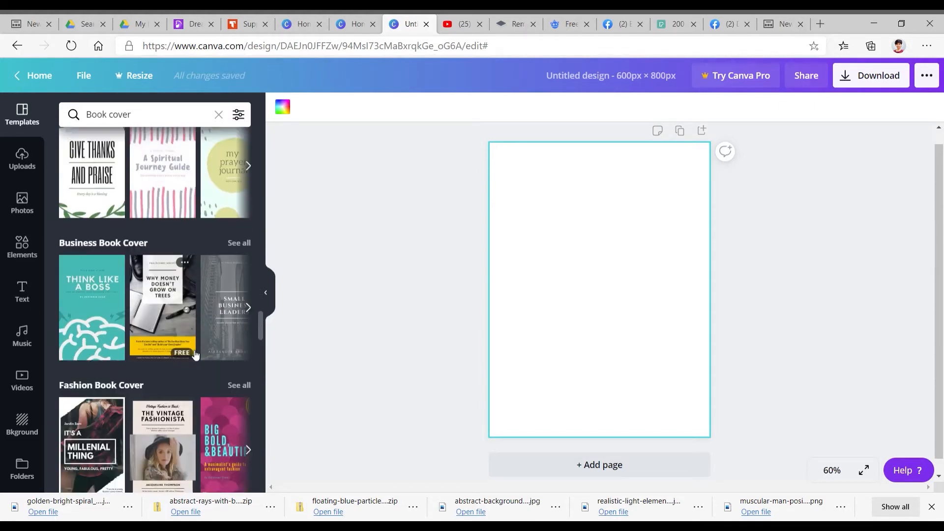
scroll(191, 349, up, 12)
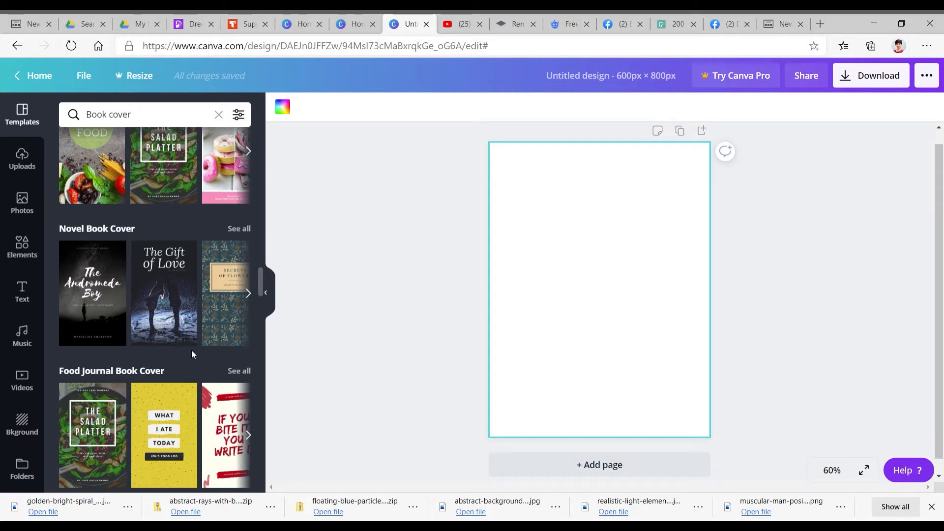
scroll(198, 342, up, 3)
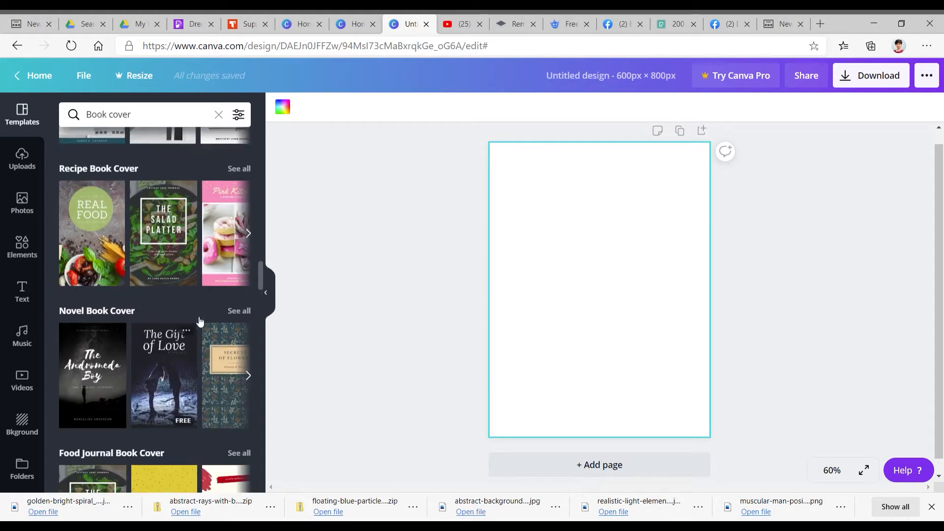
scroll(199, 322, up, 8)
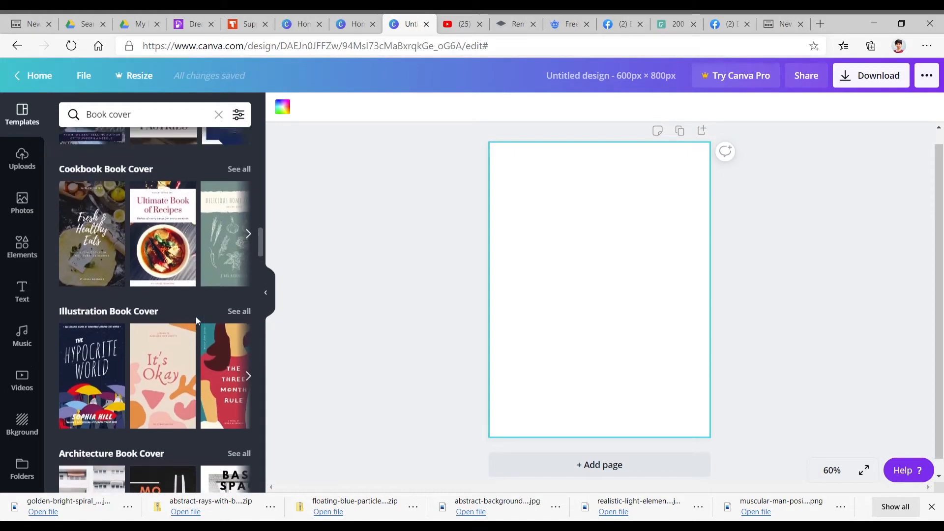
scroll(196, 317, up, 10)
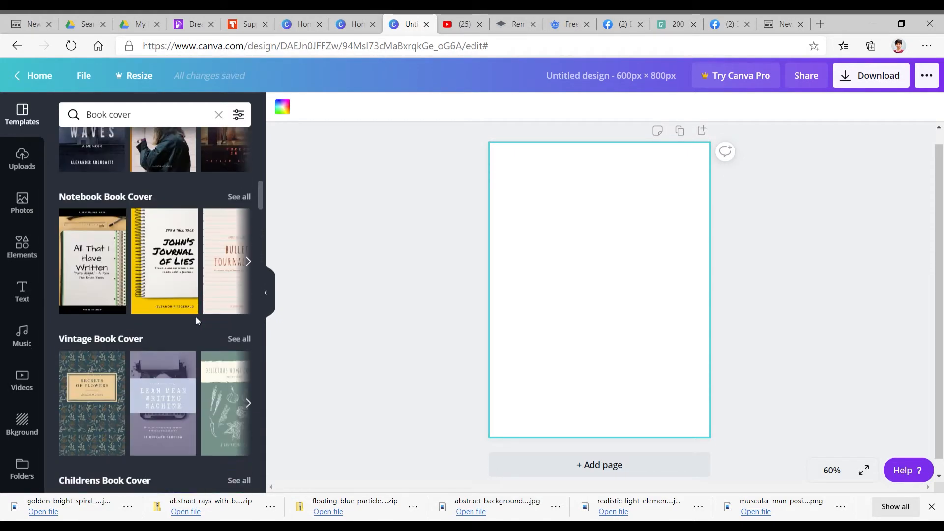
scroll(194, 312, up, 5)
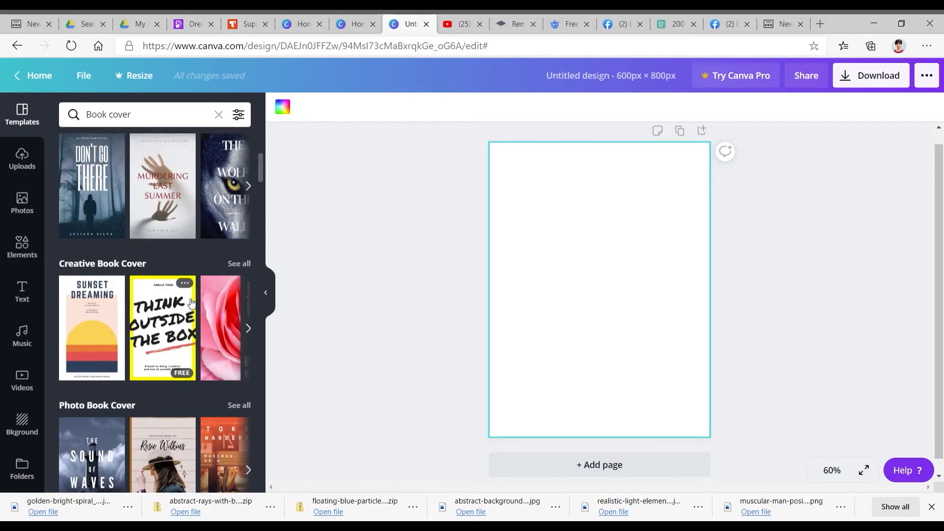
scroll(192, 303, up, 5)
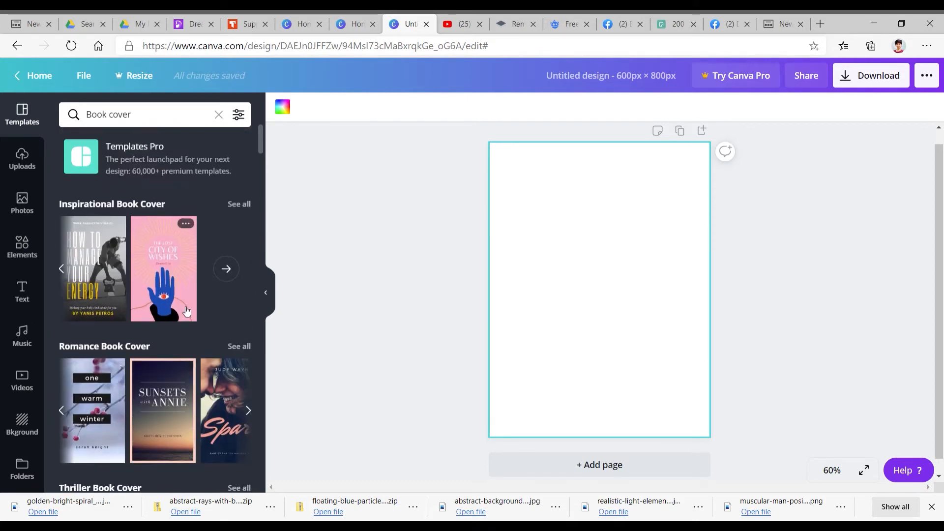
- Apply the "The Summer Hope" template from the Romance Book Cover category to the page and select its background photo
scroll(185, 329, down, 2)
click(249, 302)
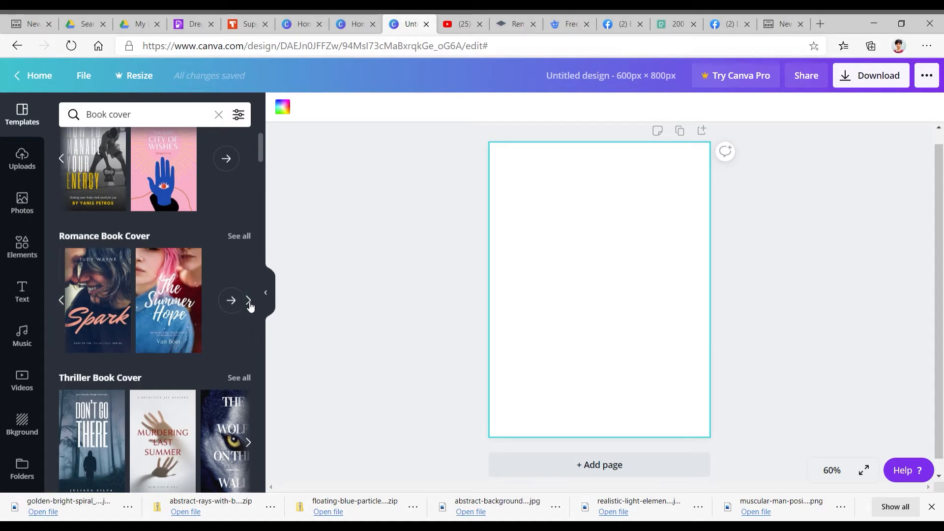
click(185, 327)
click(600, 338)
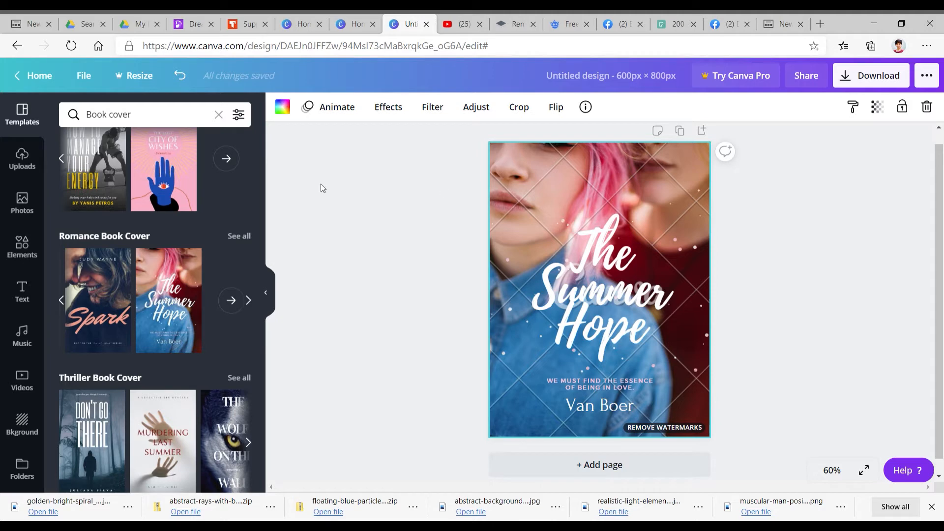
- Search the photo library for "Fantasy"
click(22, 203)
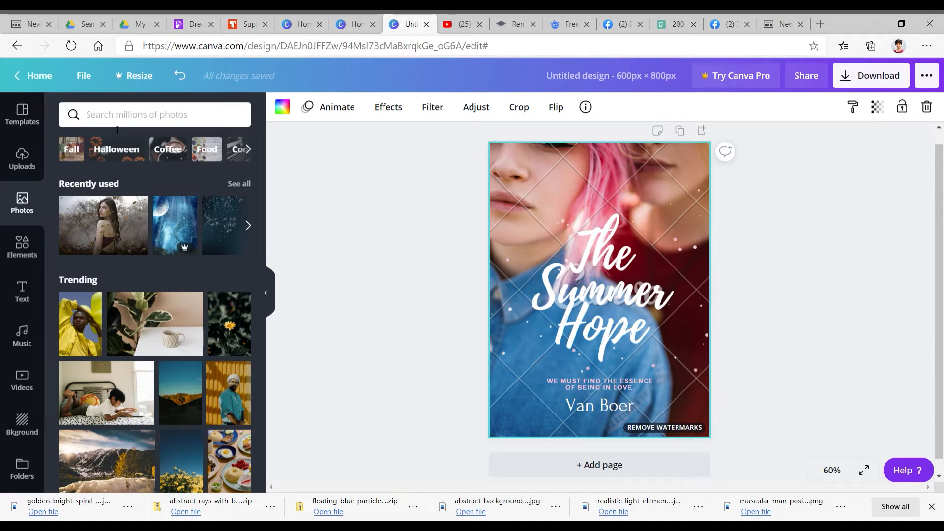
click(146, 115)
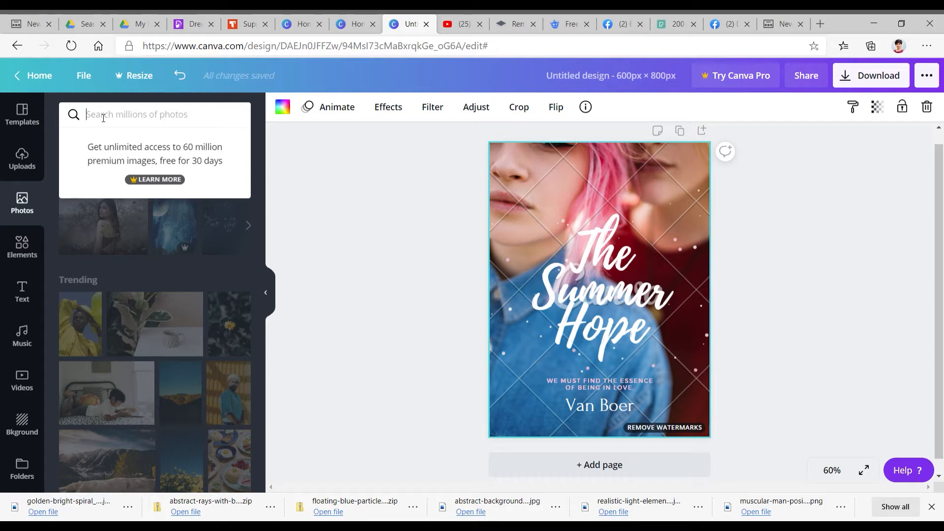
text(F)
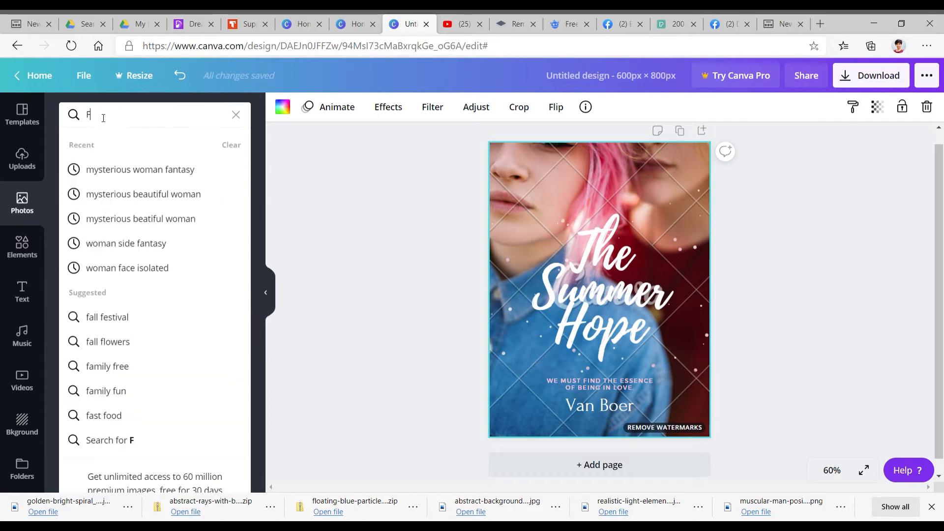
text(asy)
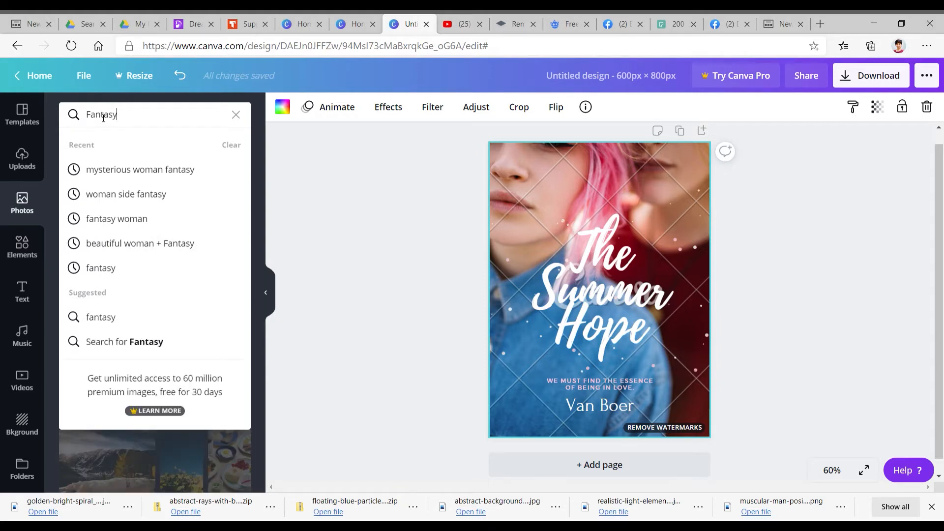
key(Return)
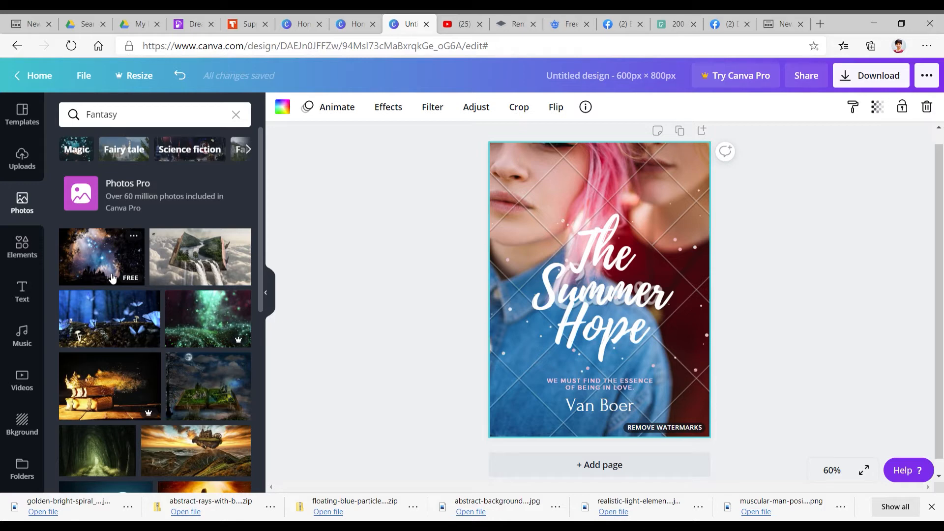
- Insert the free starry night sky photo with the castle silhouette and set it as the page background
scroll(148, 295, down, 4)
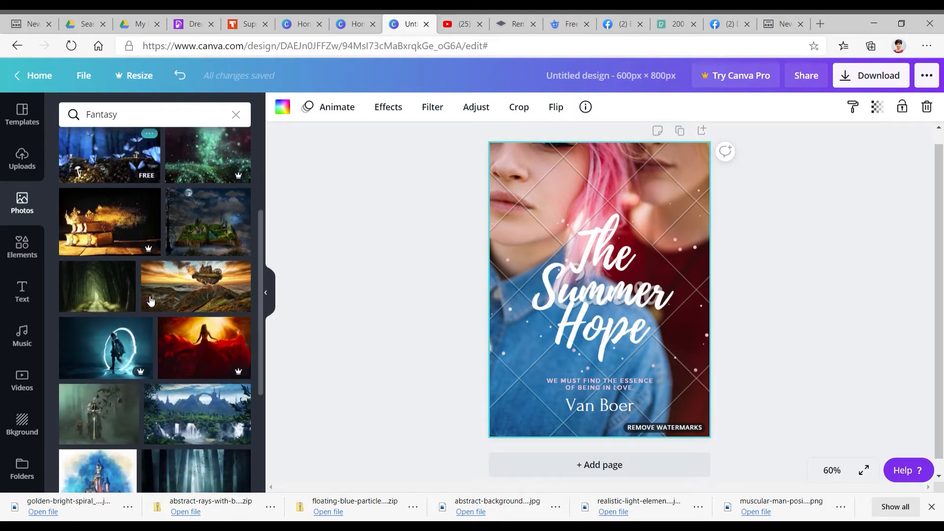
scroll(174, 226, down, 5)
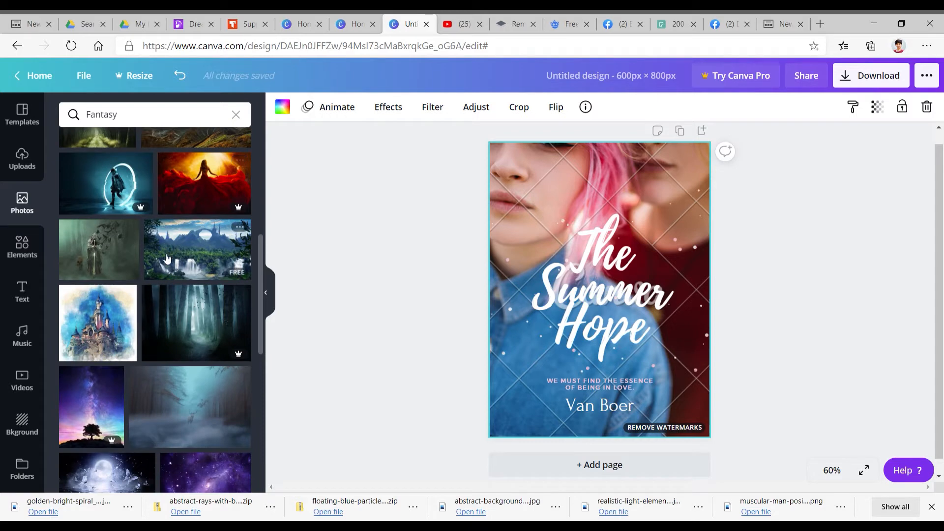
scroll(178, 255, down, 3)
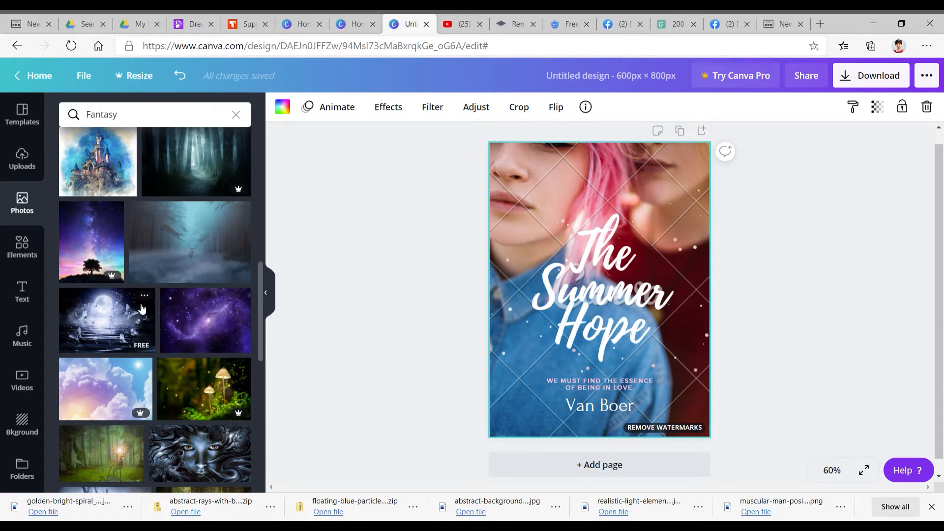
scroll(142, 309, down, 1)
scroll(141, 309, down, 10)
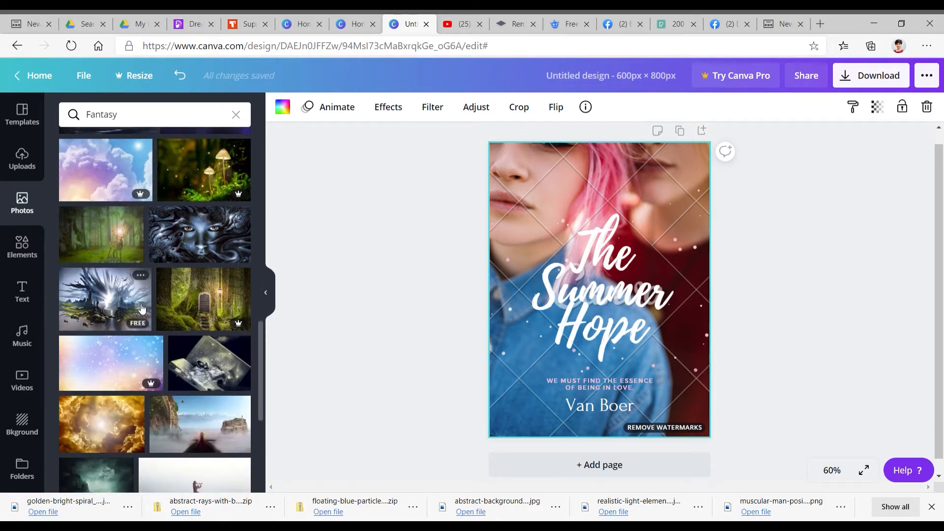
scroll(138, 305, up, 15)
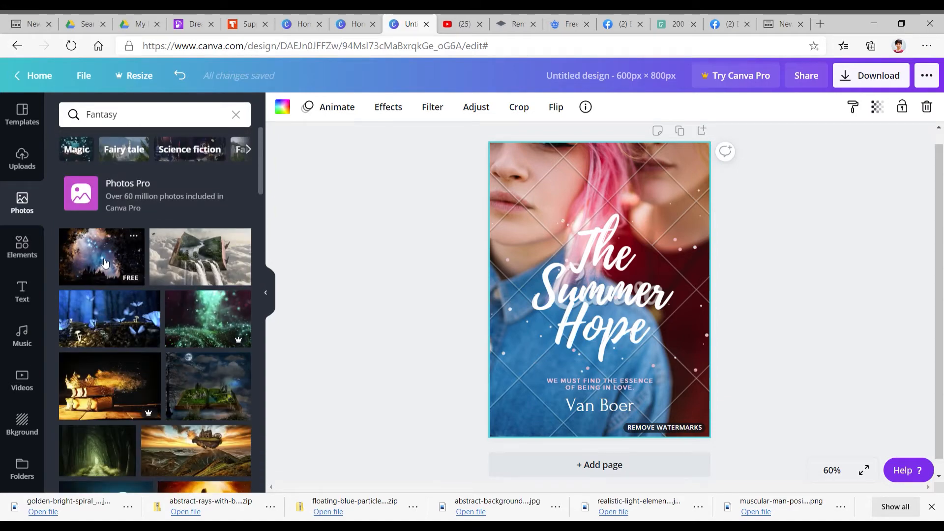
click(103, 264)
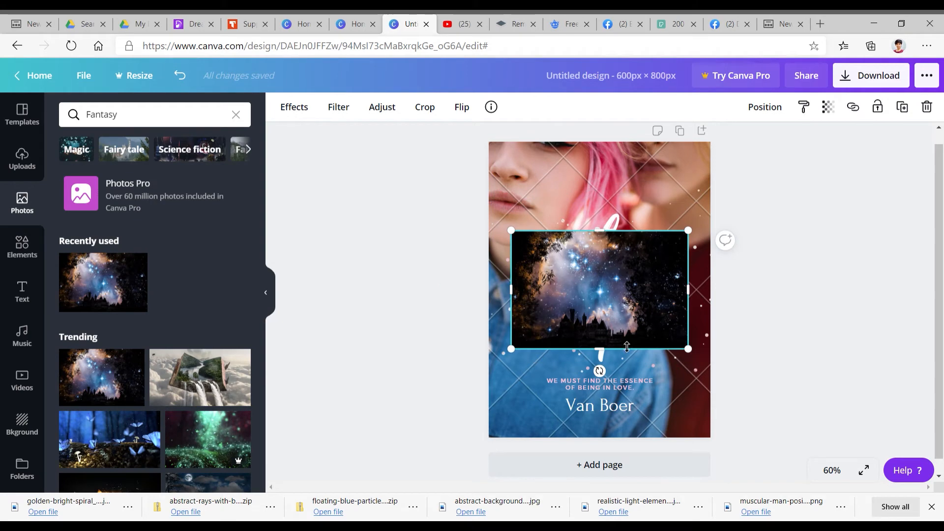
right_click(625, 279)
click(658, 472)
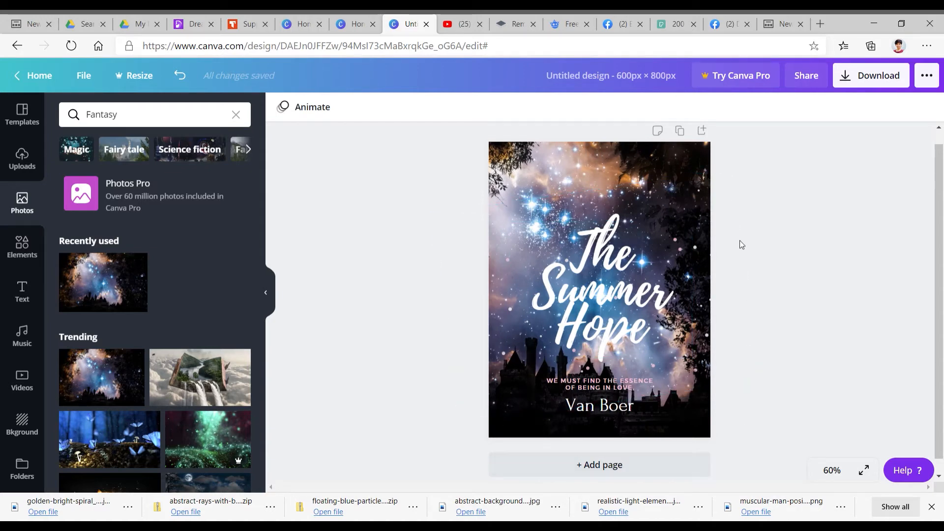
- Try shifting the starry background photo sideways within the page crop and move it back to a centred framing
double_click(612, 173)
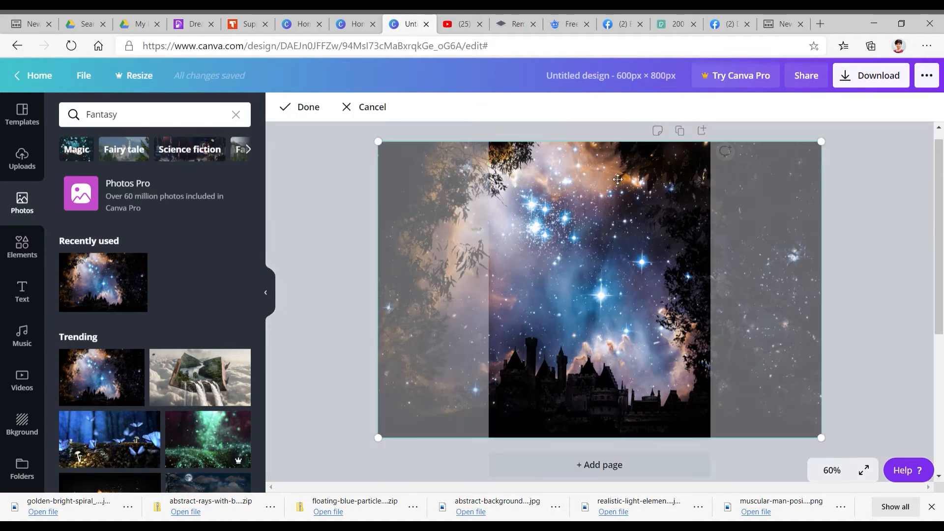
drag(618, 179, 598, 188)
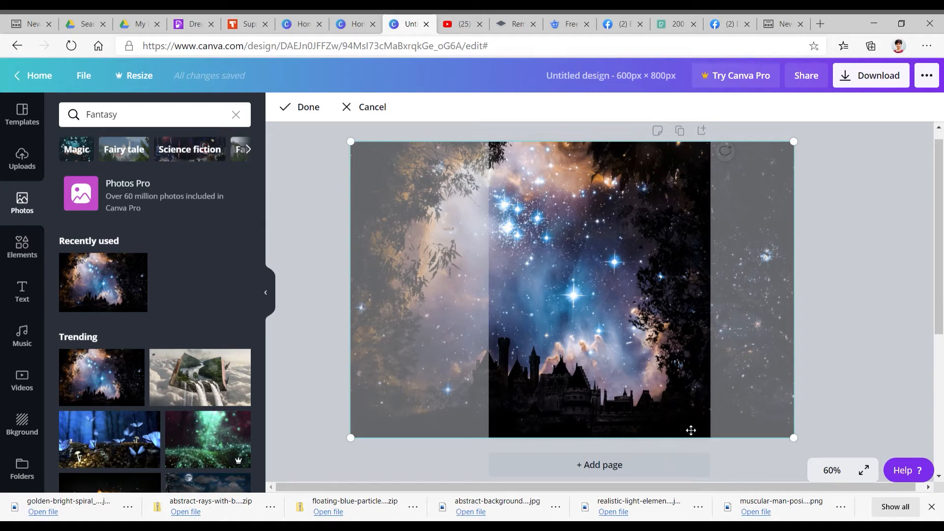
drag(556, 190, 583, 190)
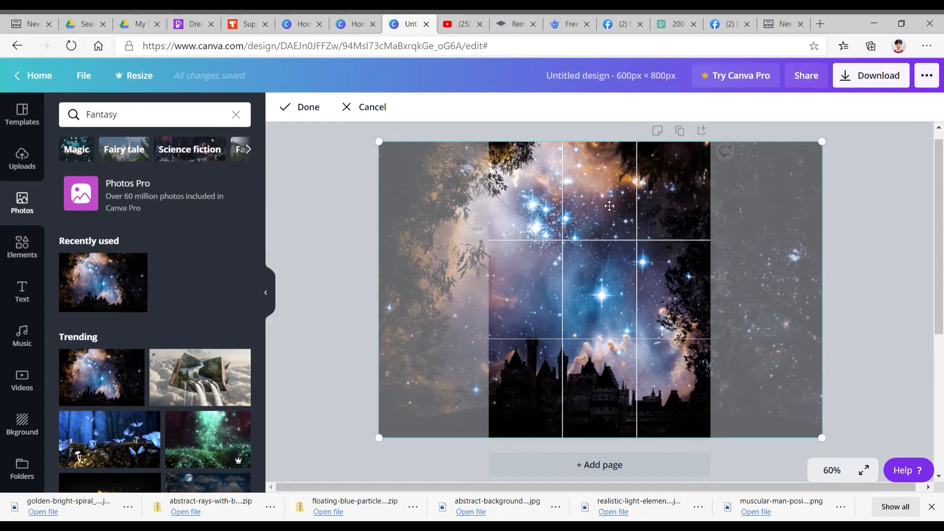
click(866, 278)
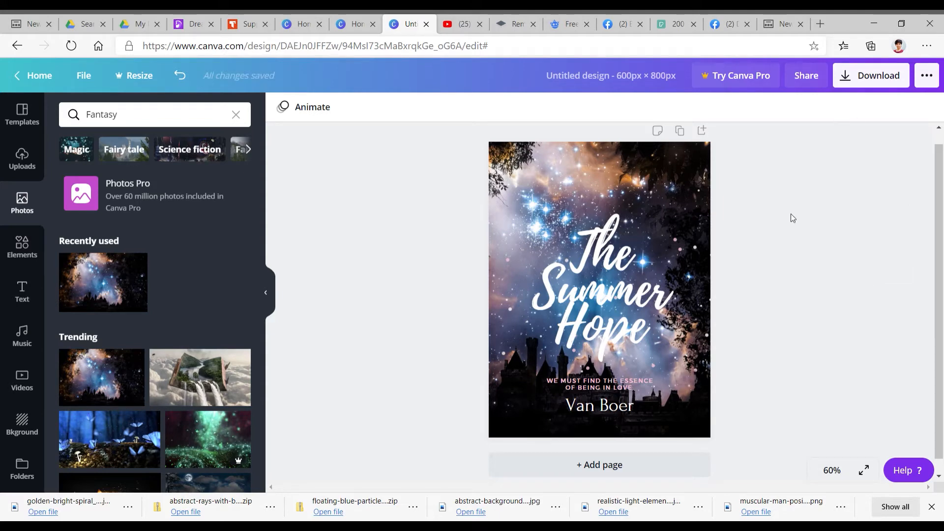
- Move the title "The Summer Hope" slightly higher on the cover, keeping it horizontally centred above the castle silhouette
click(588, 307)
drag(599, 291, 600, 241)
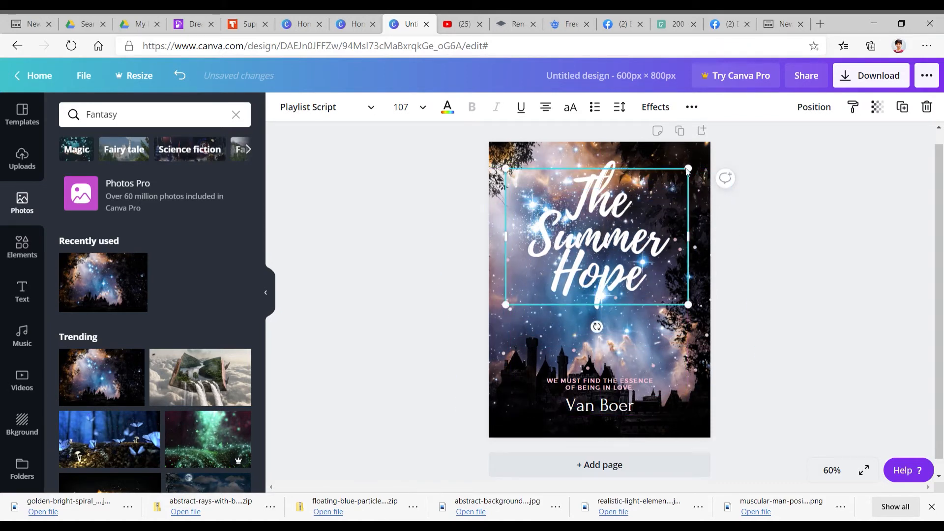
drag(619, 243, 619, 275)
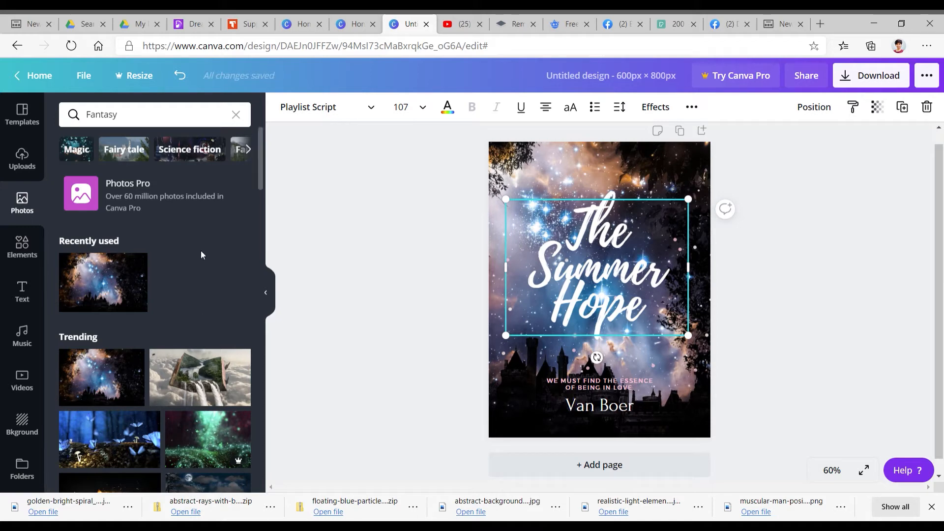
drag(615, 278, 621, 284)
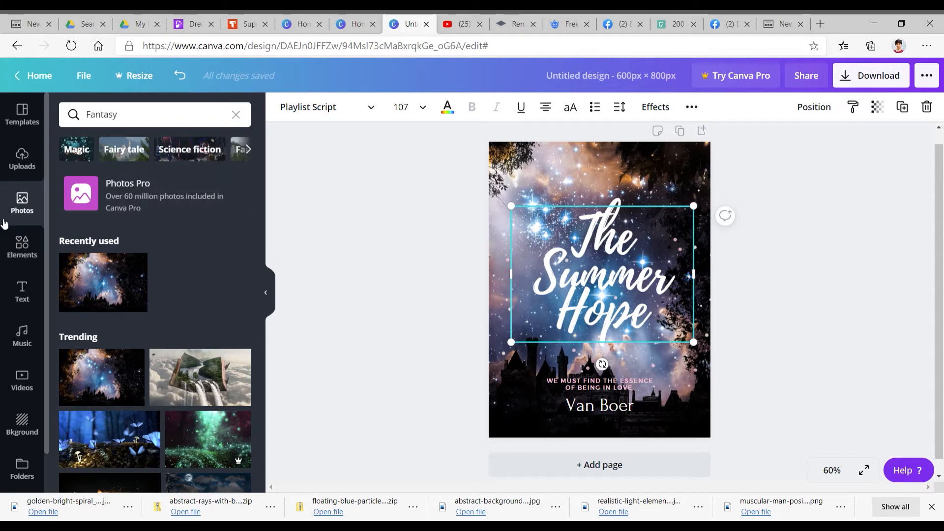
- Replace the photo search term and search the photo library for "mysterious woman"
click(235, 114)
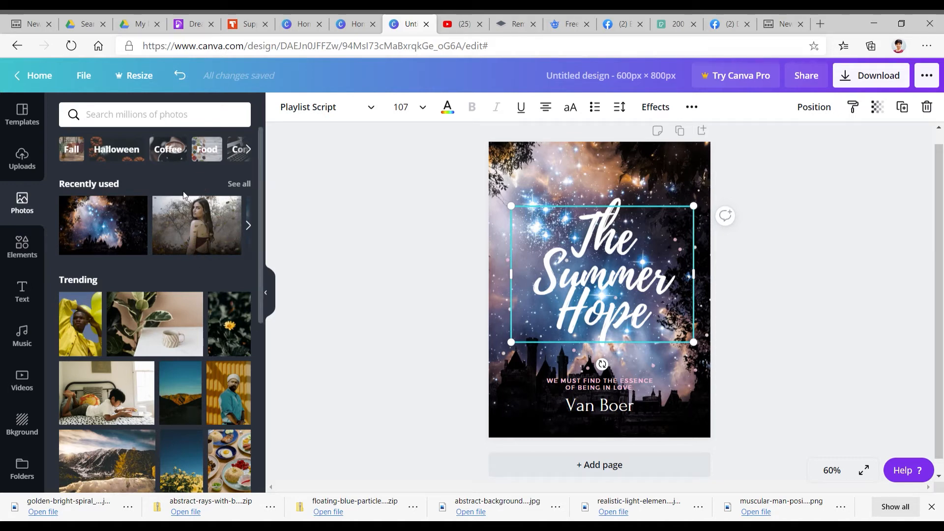
text(m)
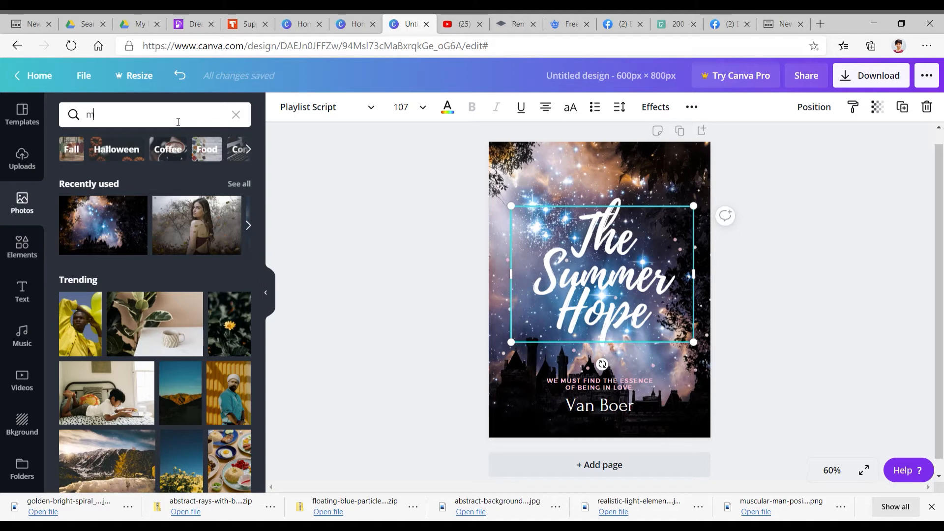
text(ysterious woman)
key(Return)
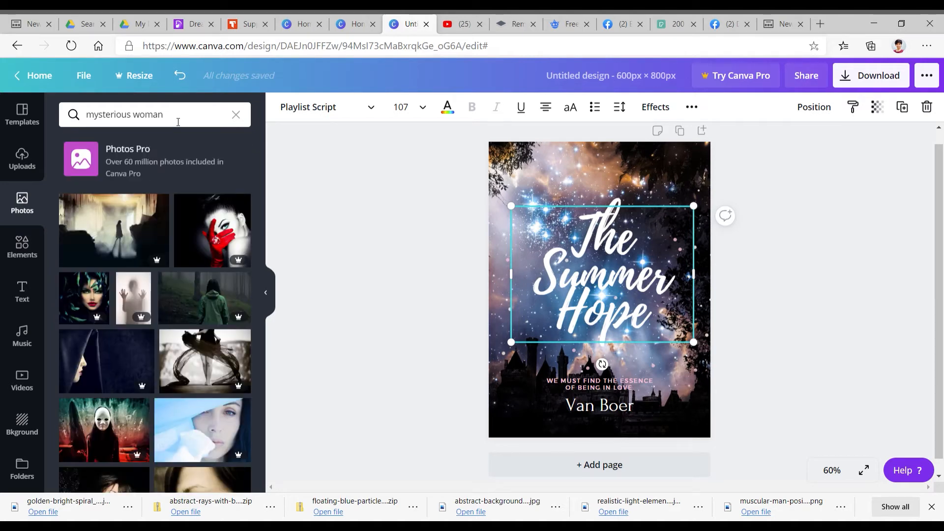
- Look through the "mysterious woman" photos for a free female figure that suits the fantasy cover
scroll(171, 254, down, 6)
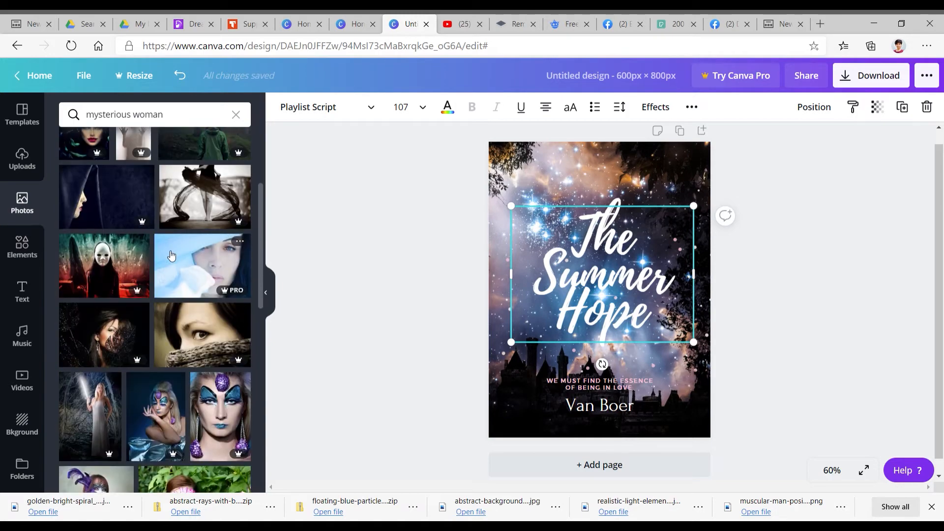
scroll(172, 255, down, 10)
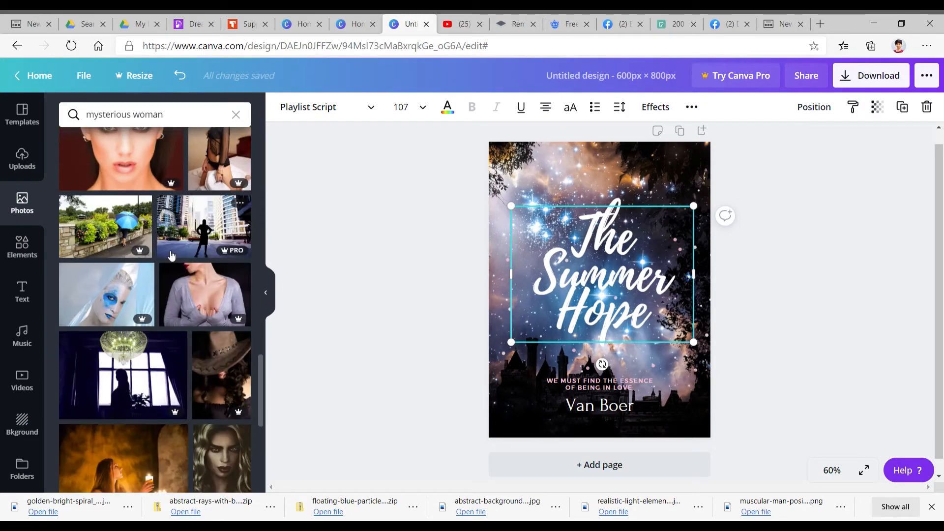
scroll(171, 255, down, 3)
scroll(171, 255, down, 8)
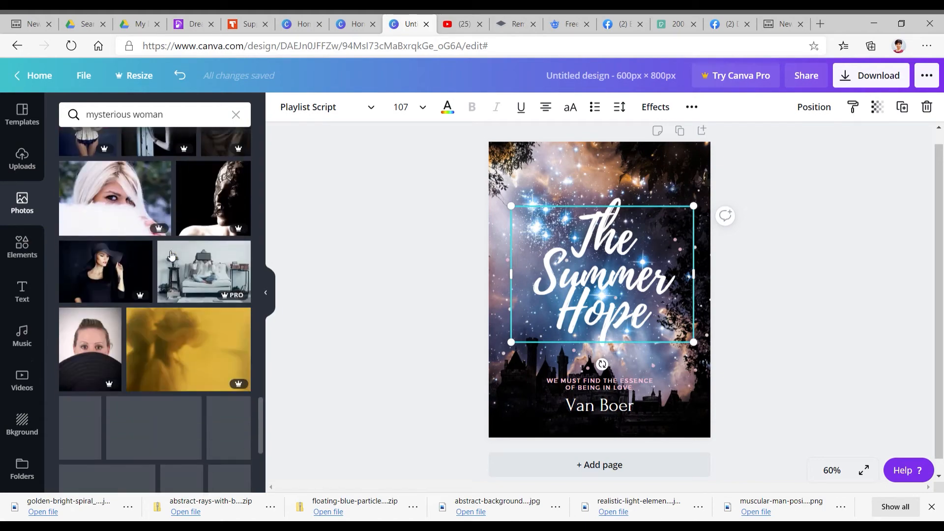
scroll(172, 255, down, 3)
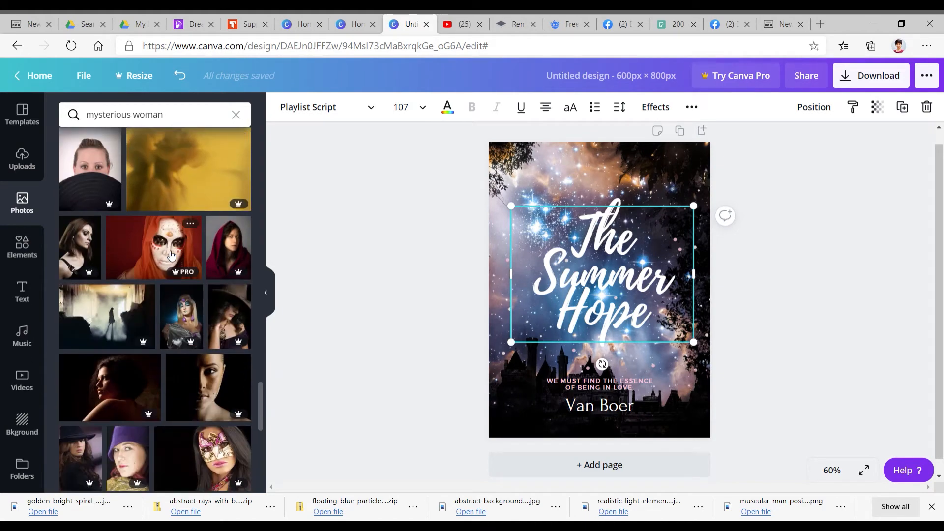
scroll(171, 255, down, 1)
scroll(171, 255, down, 3)
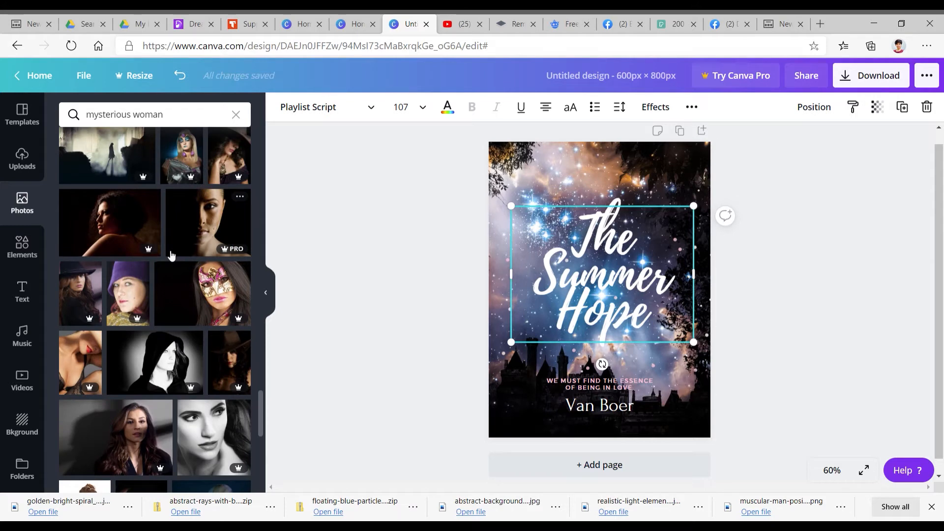
scroll(171, 255, down, 4)
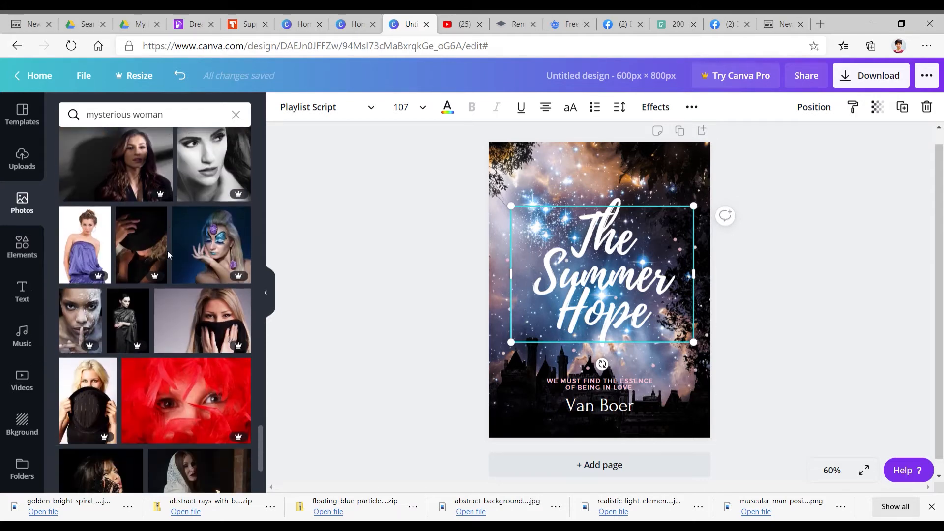
scroll(167, 252, down, 5)
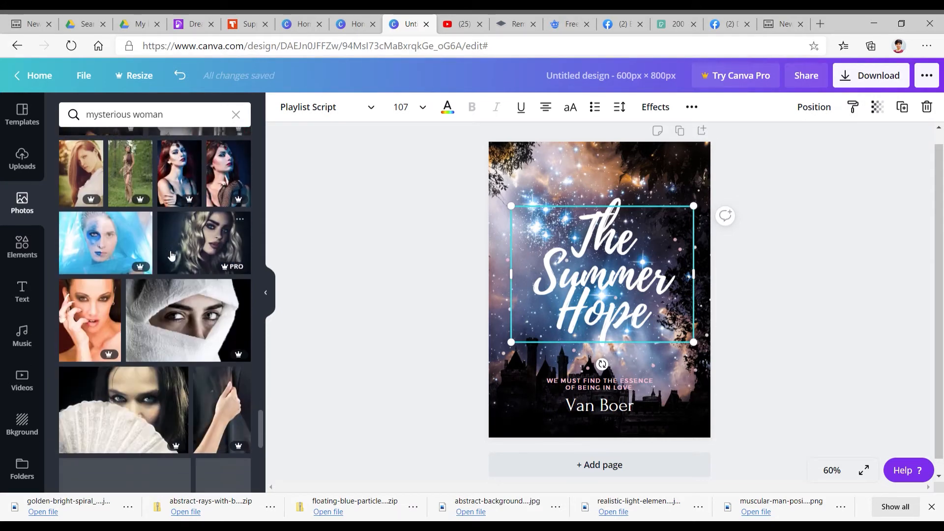
scroll(171, 254, down, 5)
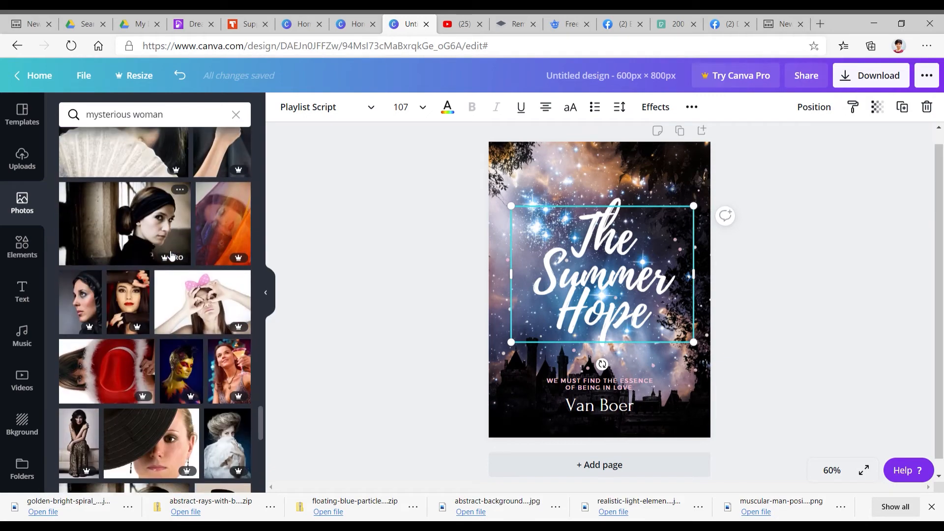
scroll(171, 255, down, 5)
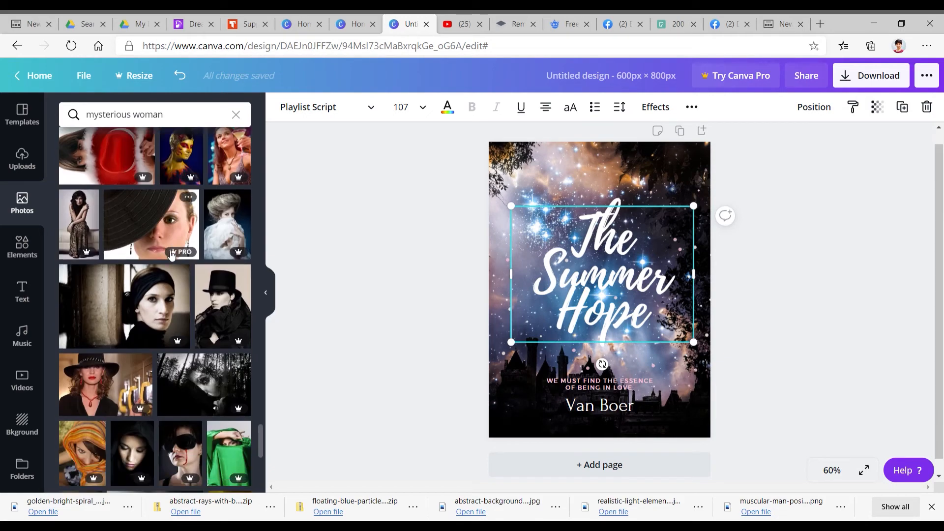
- Clear the previous search term and search the photo library for "couple"
click(236, 115)
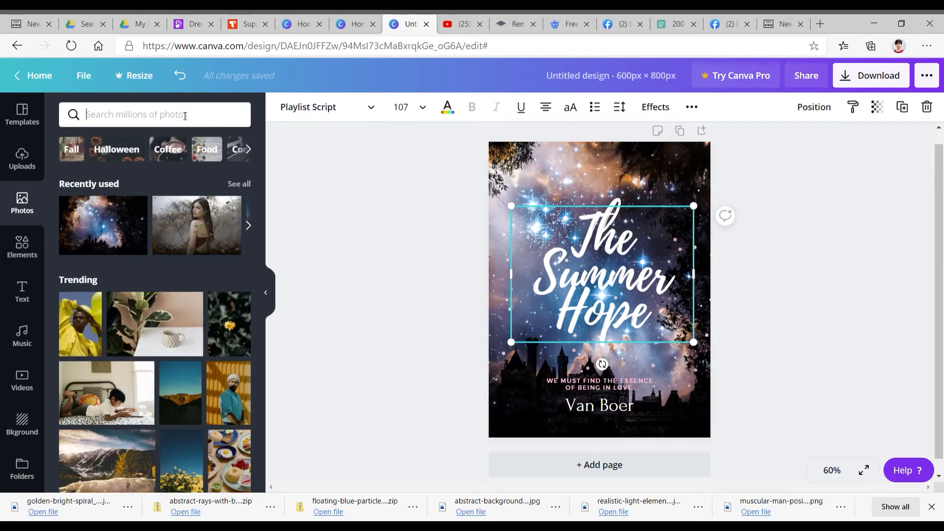
text(couple)
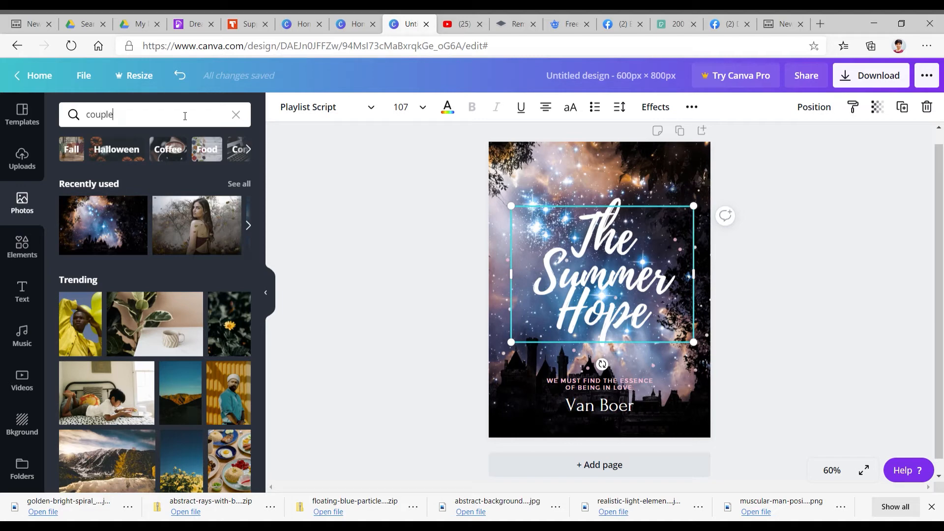
key(Return)
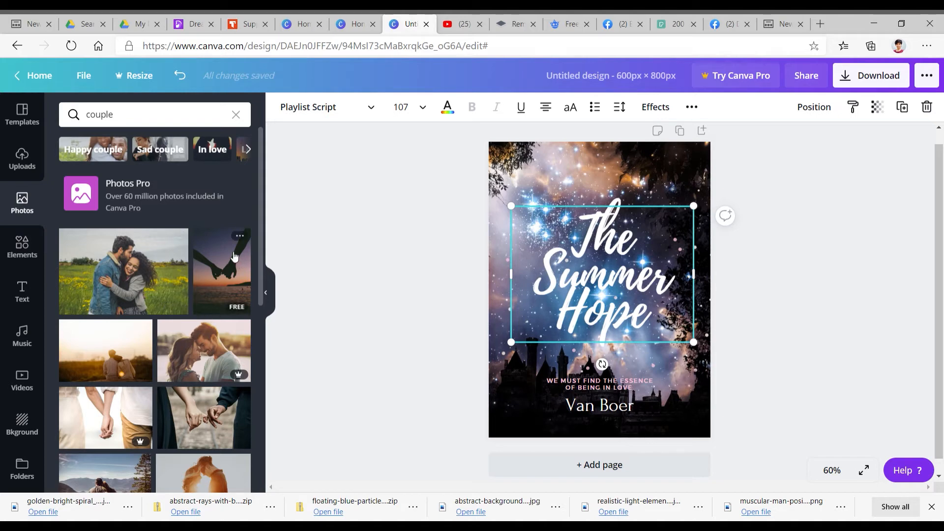
- Examine the "couple" photos for a free picture that fits the starry castle background
scroll(170, 293, down, 5)
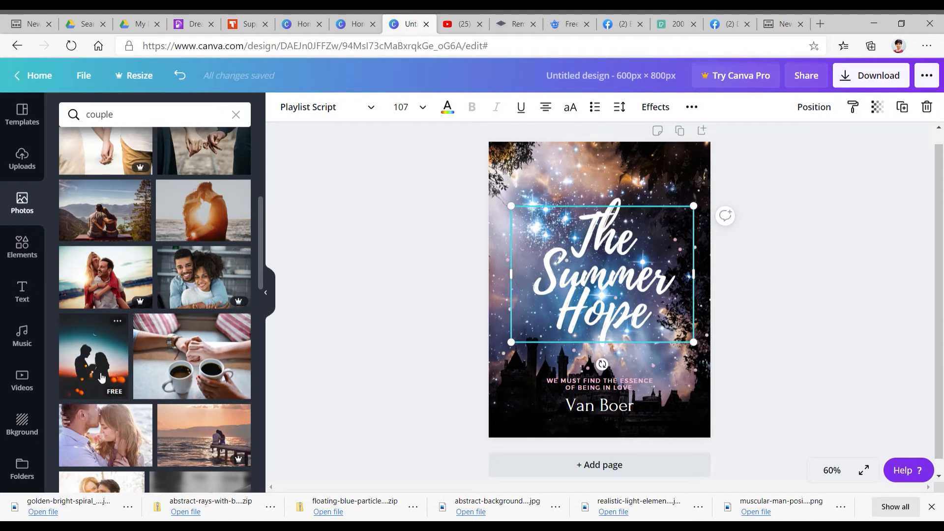
scroll(167, 364, down, 7)
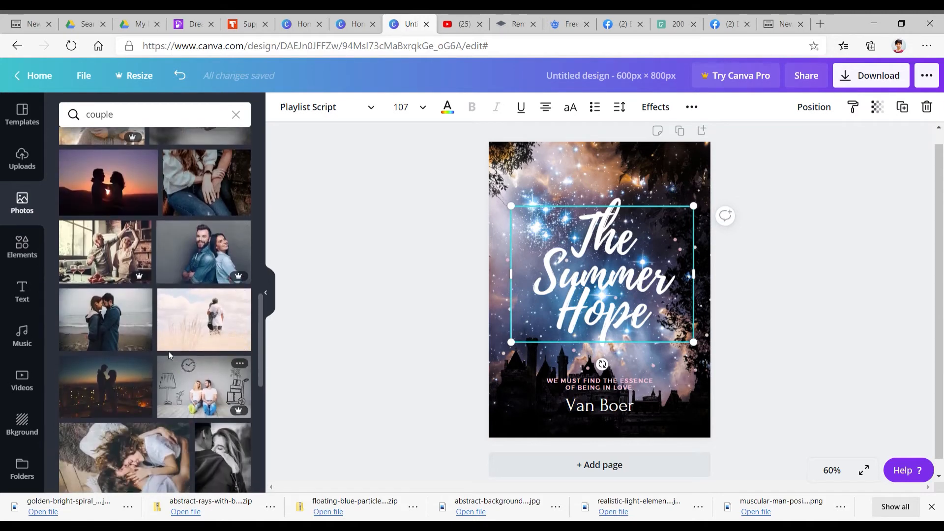
scroll(158, 287, down, 3)
scroll(156, 255, down, 3)
scroll(158, 257, down, 8)
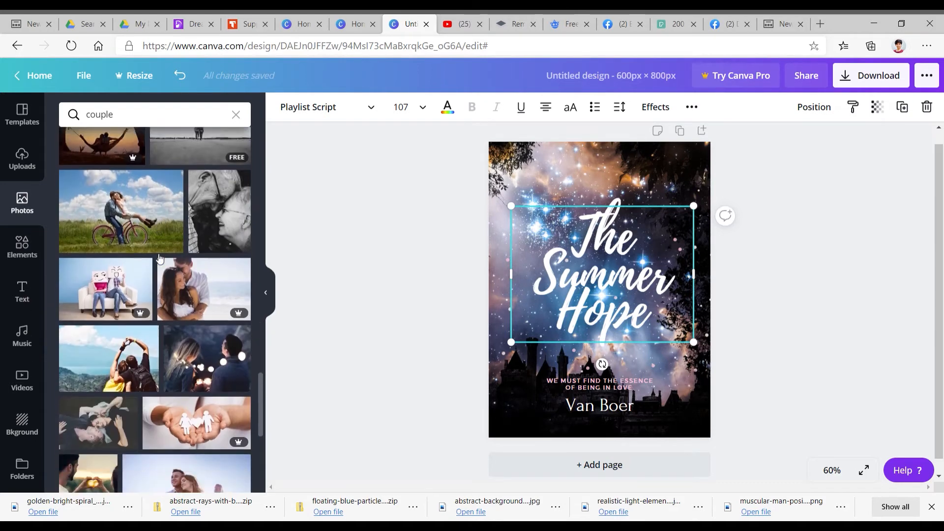
scroll(157, 257, down, 1)
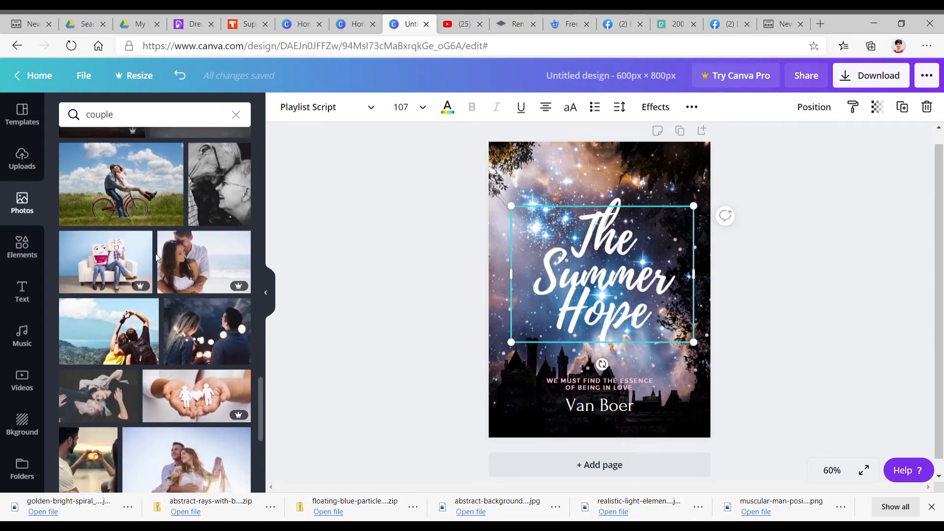
scroll(157, 257, down, 5)
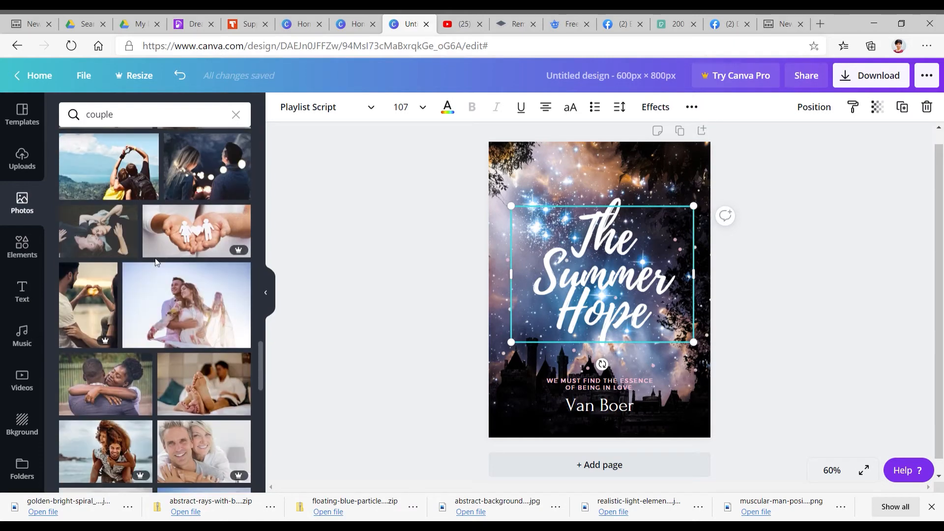
scroll(155, 260, down, 8)
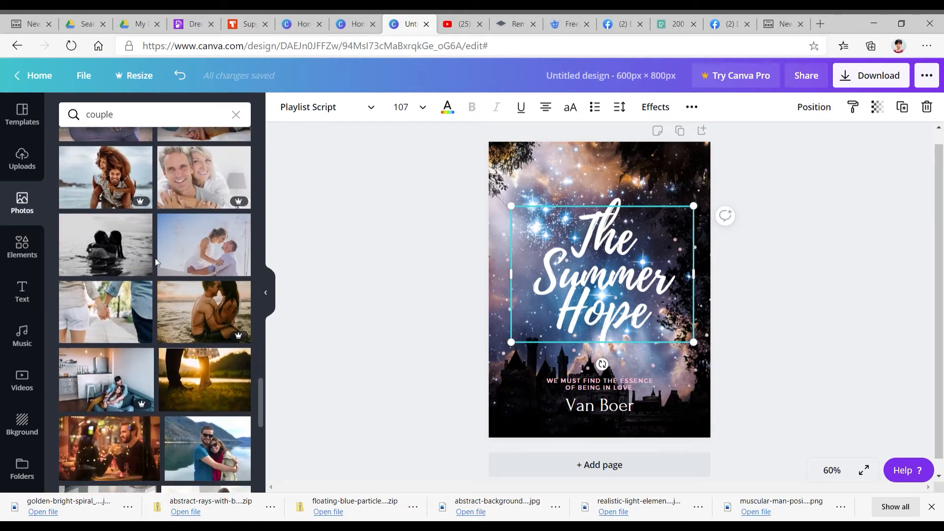
scroll(155, 261, down, 8)
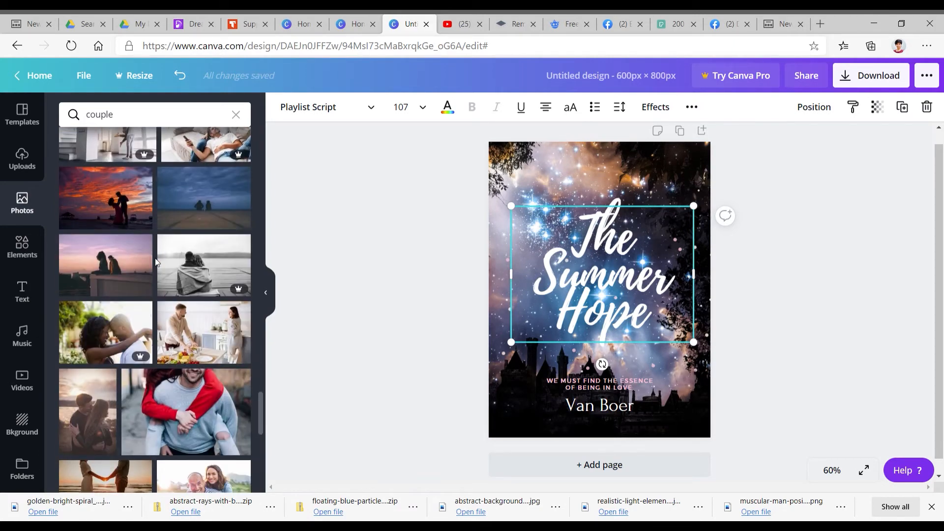
scroll(155, 257, down, 10)
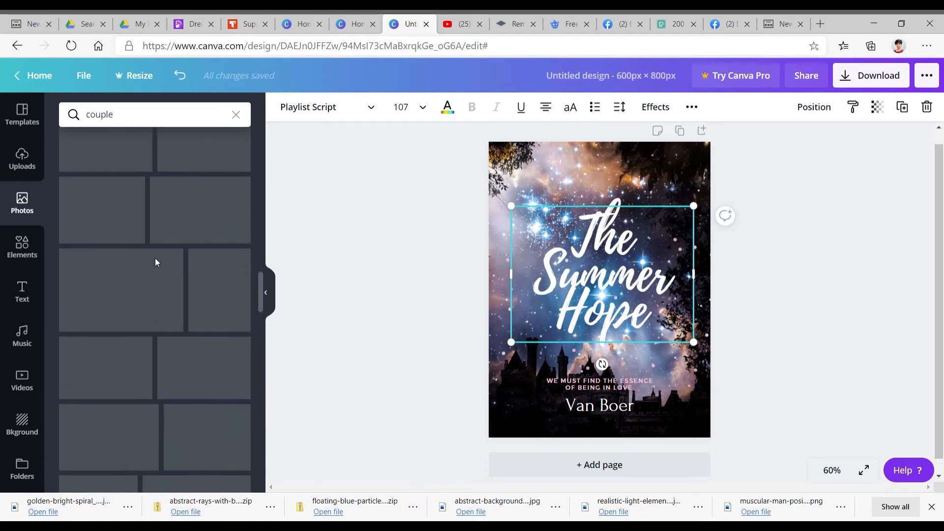
- Replace the search term "couple" and search the photo library for "wolf"
click(170, 119)
drag(169, 118, 87, 112)
key(BackSpace)
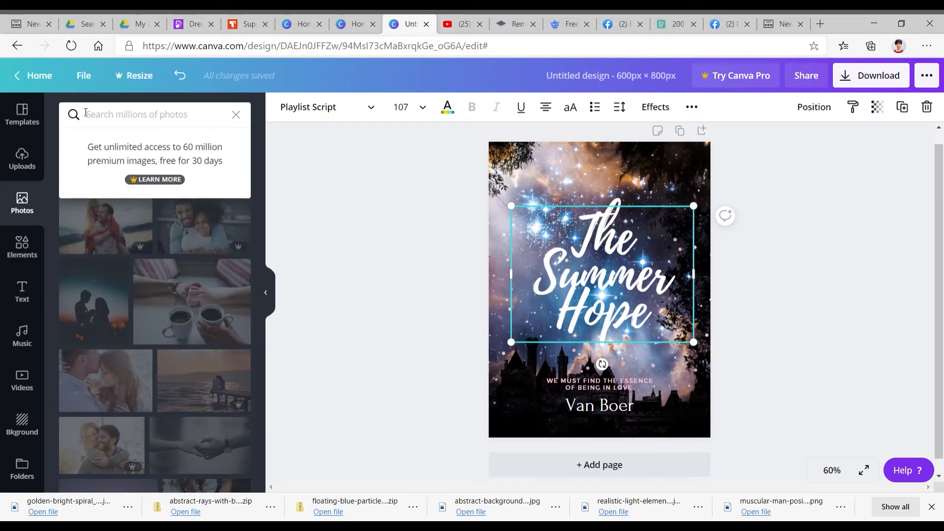
text(wolf)
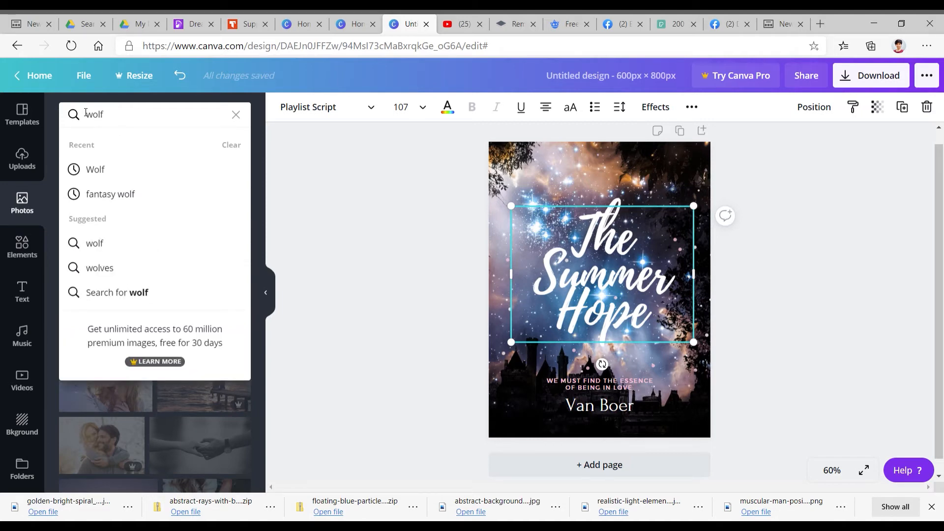
key(Return)
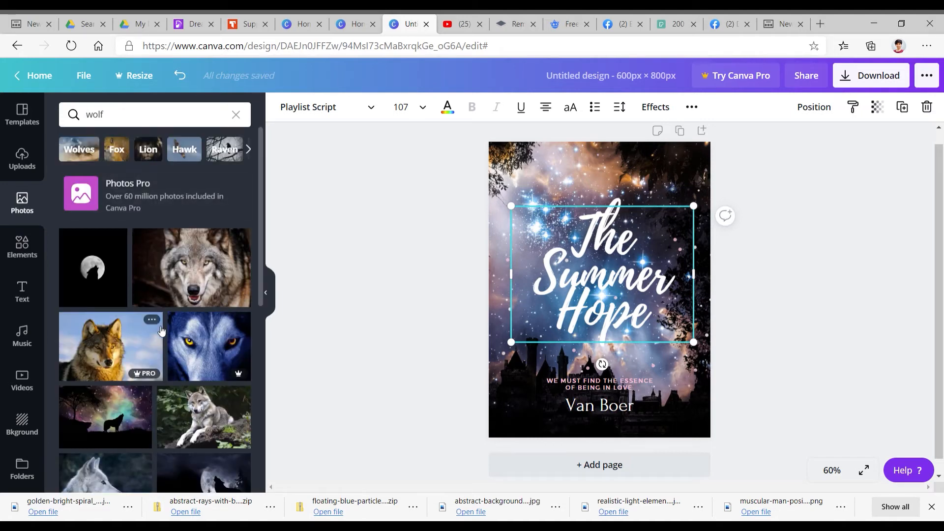
- Browse the "wolf" photos for a free animal image that suits the night-sky cover
scroll(162, 330, down, 6)
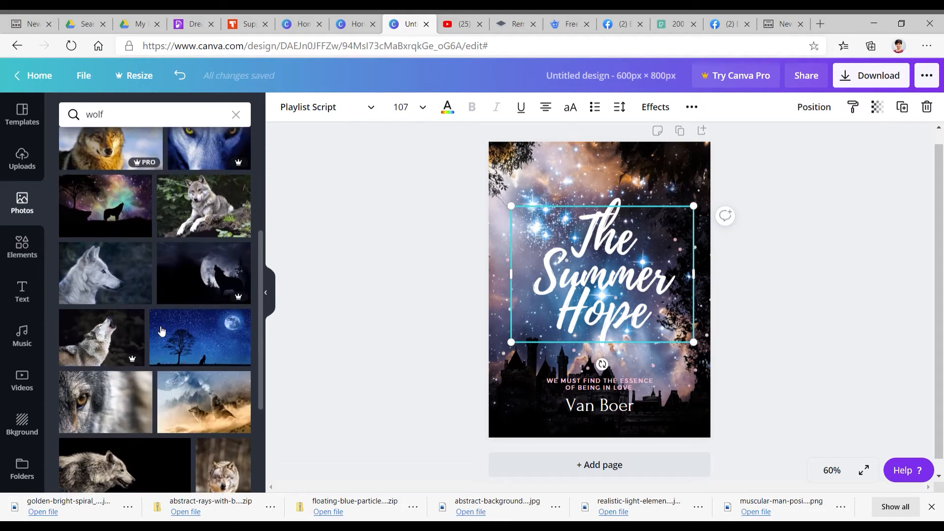
scroll(161, 331, down, 2)
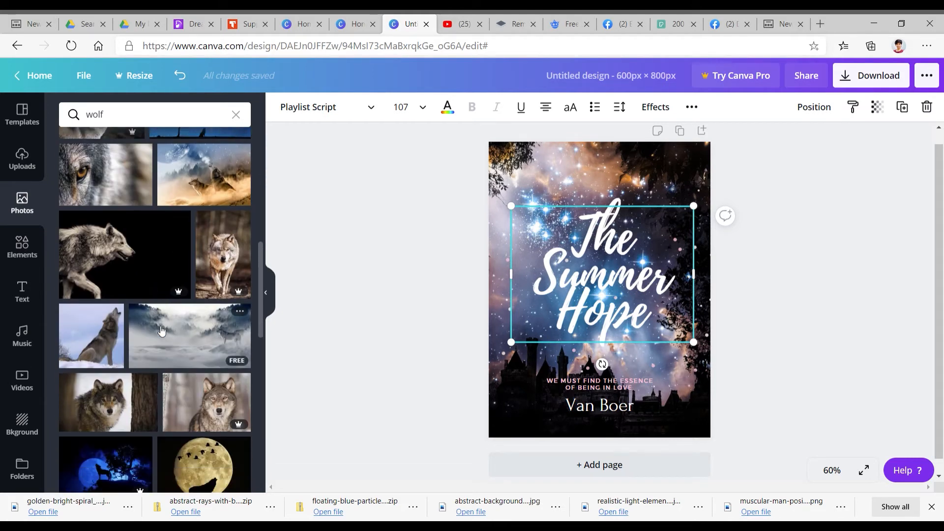
scroll(162, 330, down, 5)
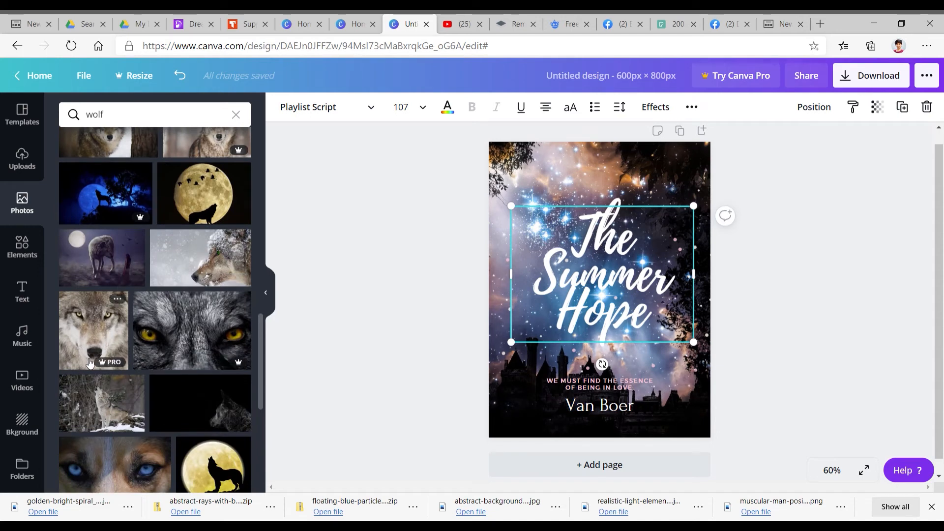
scroll(163, 373, down, 3)
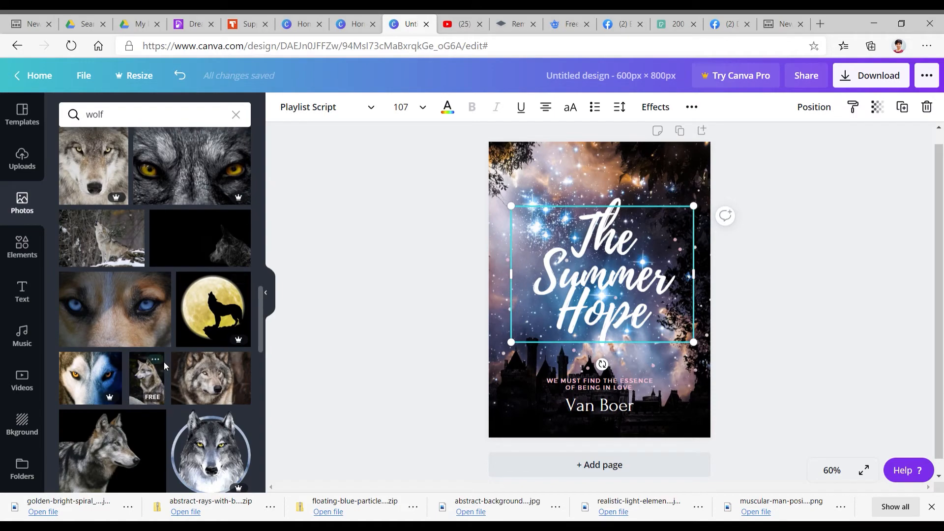
scroll(180, 382, down, 4)
scroll(179, 382, down, 2)
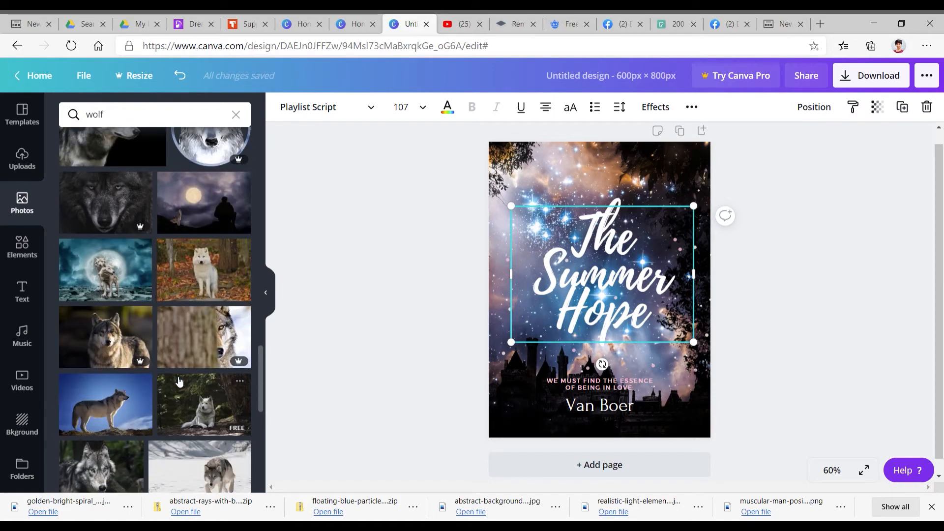
scroll(174, 371, down, 3)
scroll(178, 375, down, 8)
scroll(178, 375, down, 4)
scroll(178, 375, down, 4)
scroll(178, 375, down, 5)
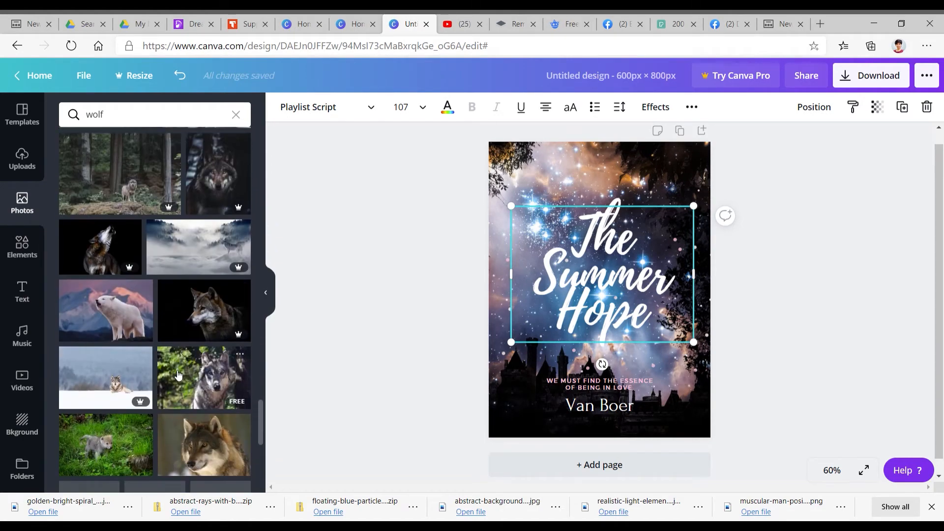
- Clear the wolf search and search the photo library for "princess"
click(242, 114)
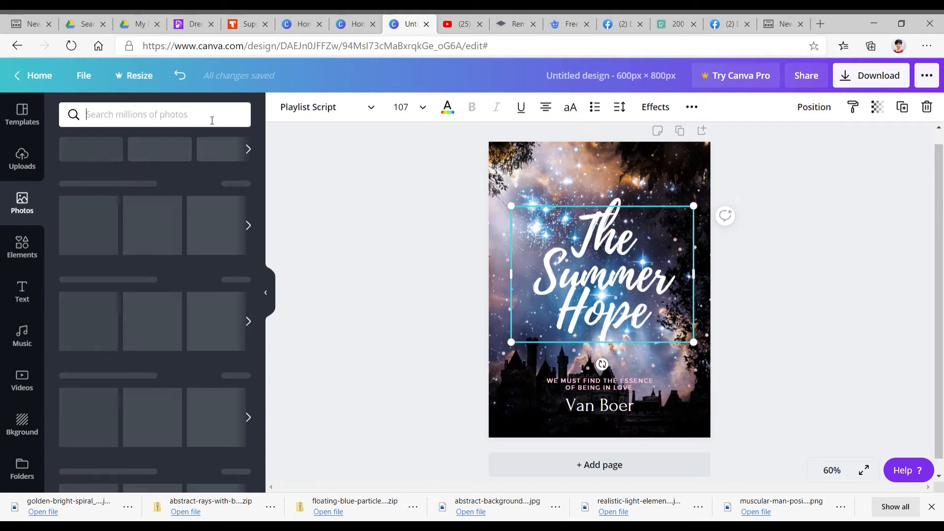
text(princess)
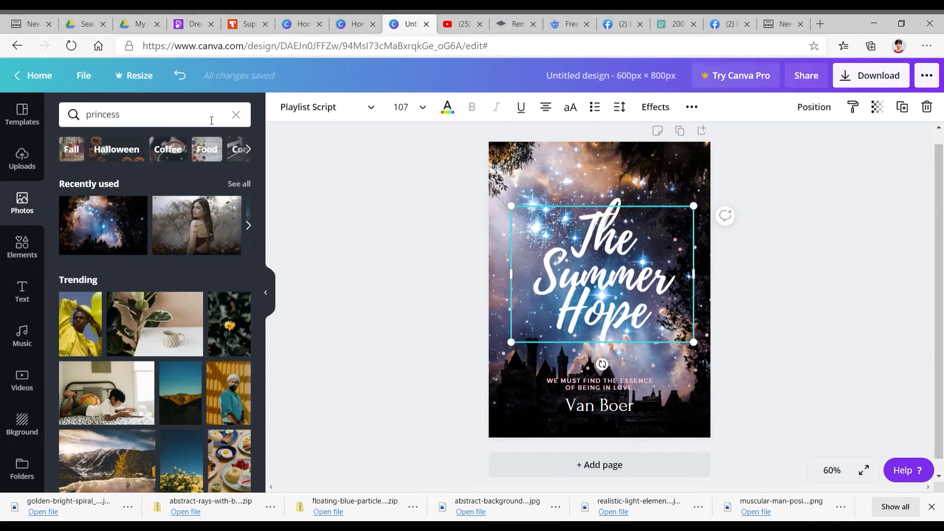
key(Return)
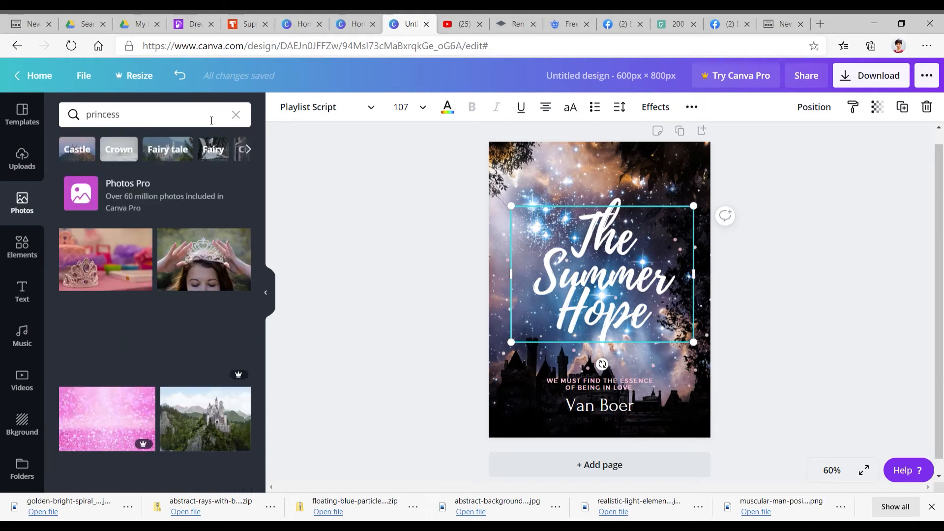
- Browse the "princess" photos for a free picture that suits the starry castle cover
scroll(179, 312, down, 8)
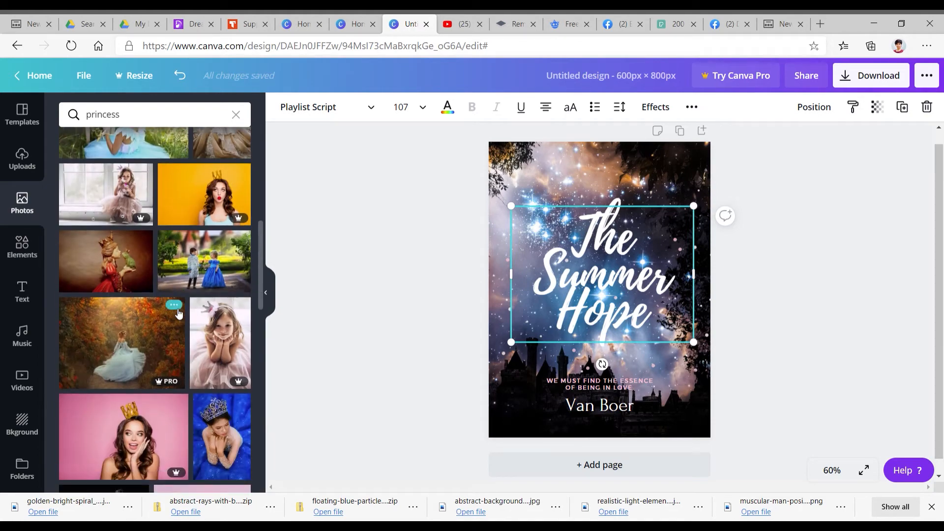
scroll(179, 313, down, 4)
scroll(179, 314, down, 10)
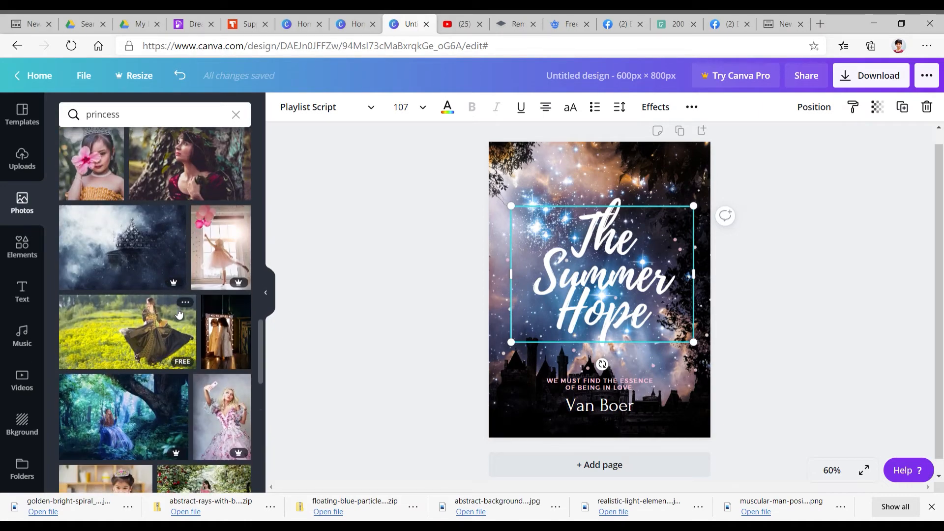
scroll(179, 314, down, 10)
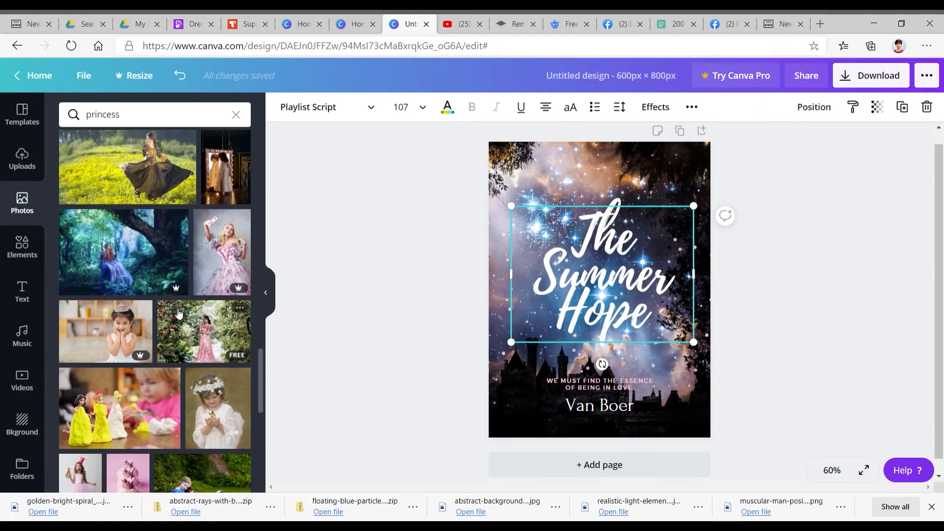
scroll(179, 314, down, 10)
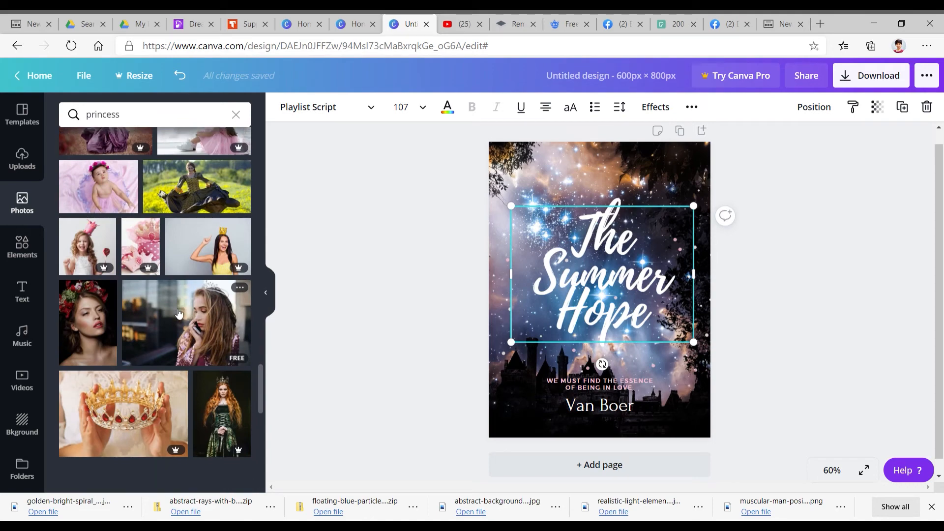
scroll(178, 314, down, 10)
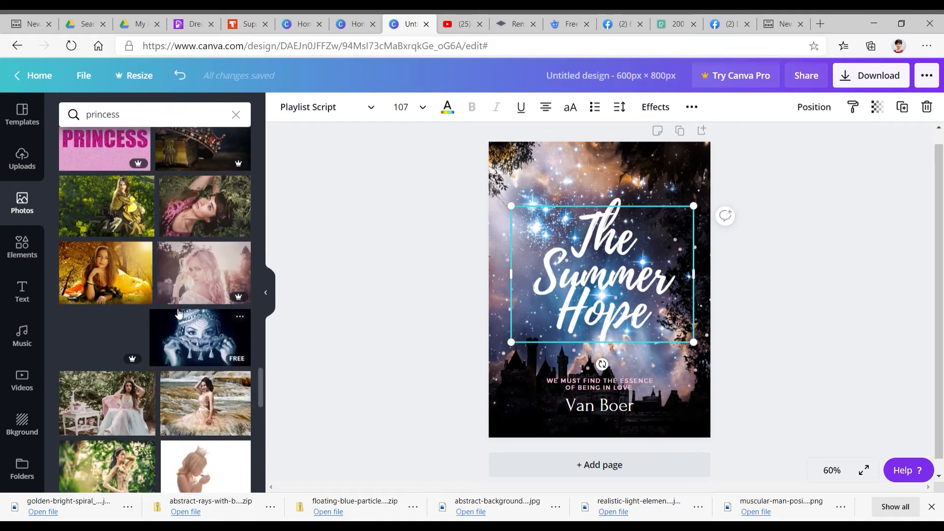
scroll(175, 309, up, 15)
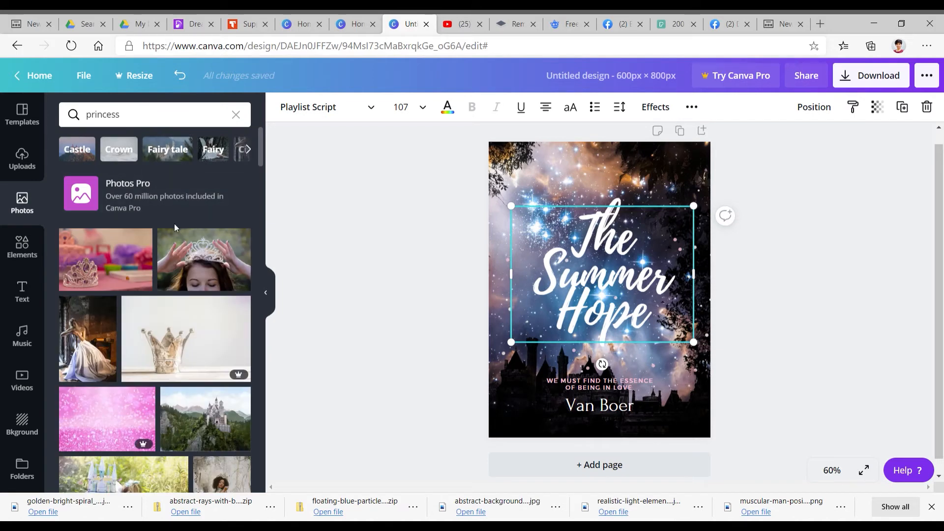
- Clear the princess search and search the photo library for "magic"
click(236, 115)
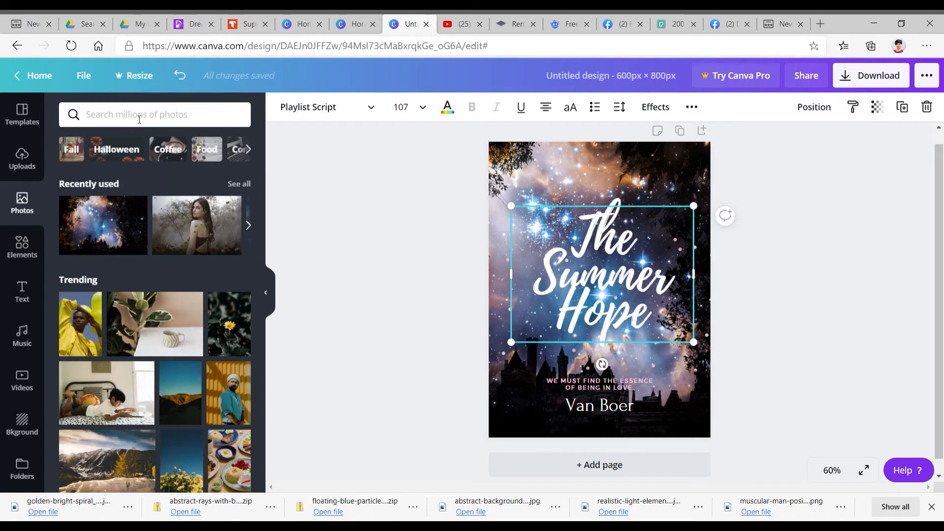
text(magic)
key(Return)
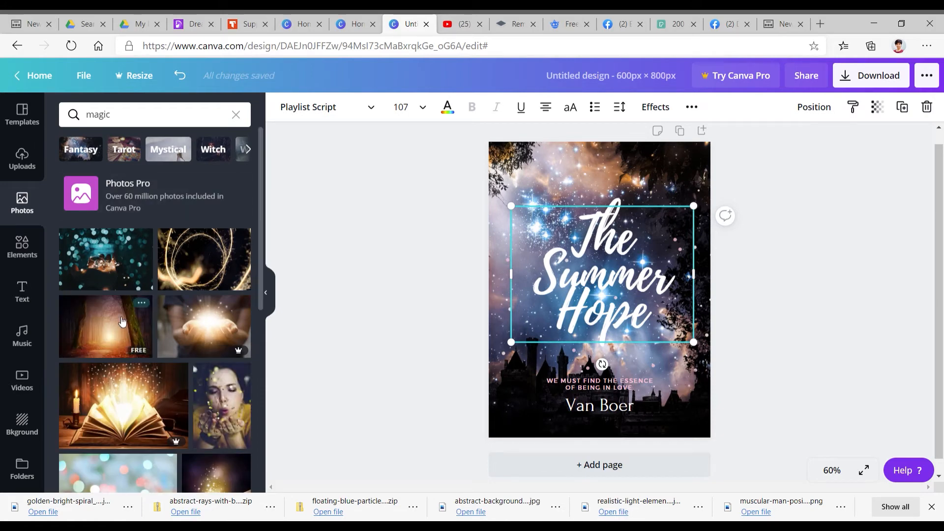
- Examine the "magic" photos for a free subject image that matches the fantasy night-sky background
scroll(118, 331, down, 1)
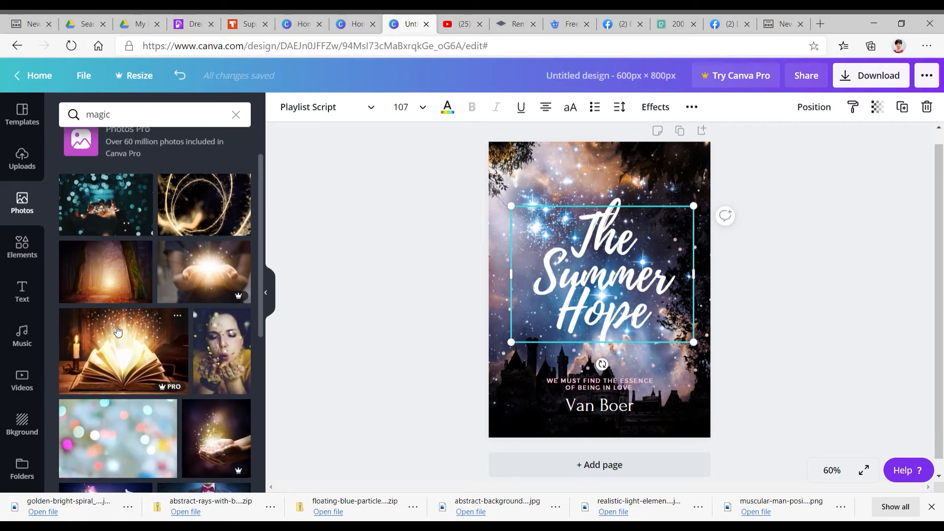
scroll(160, 315, down, 4)
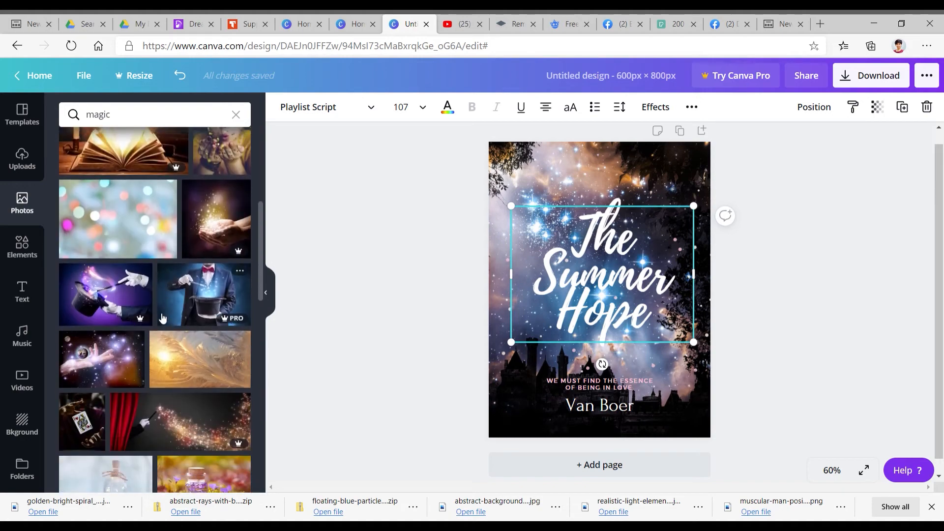
scroll(162, 318, down, 4)
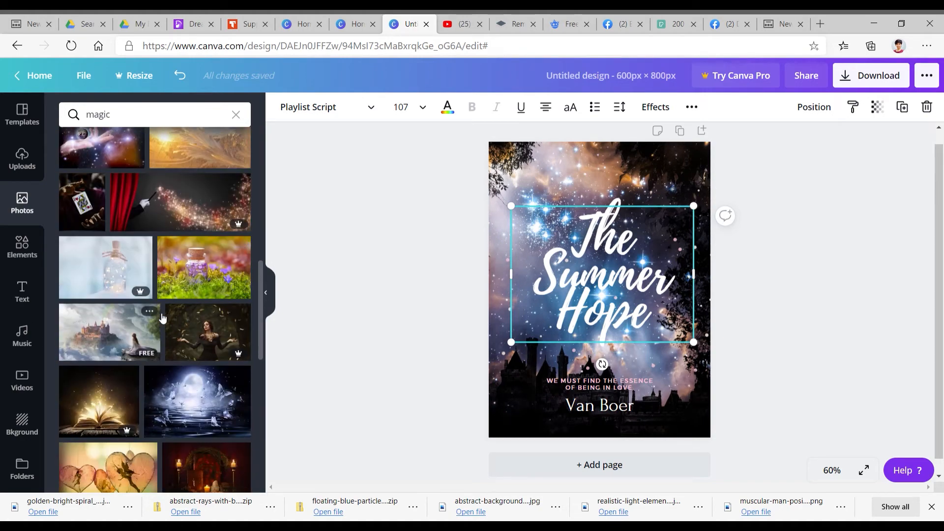
scroll(163, 319, down, 9)
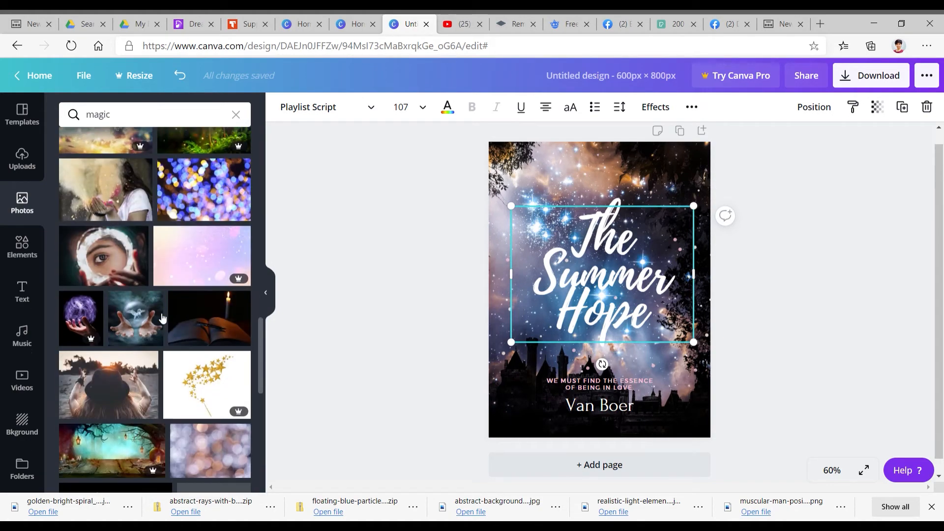
scroll(160, 316, down, 10)
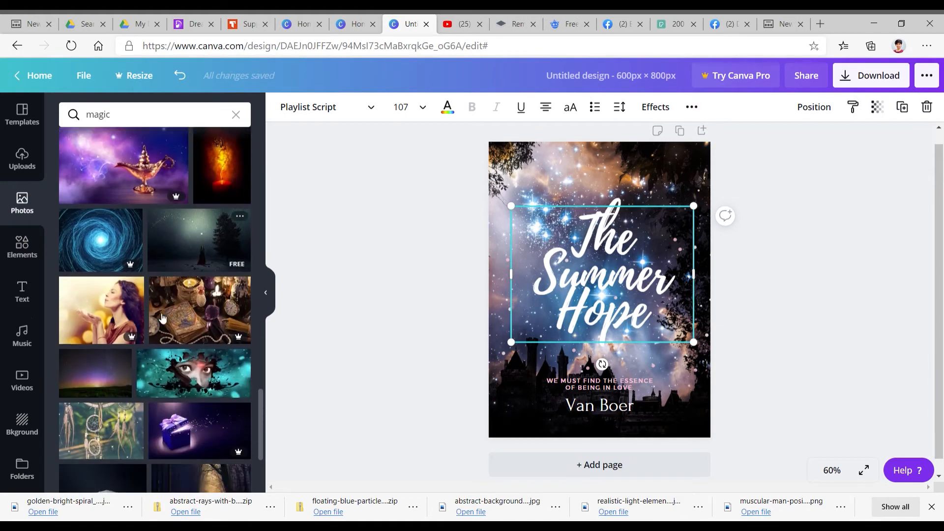
scroll(163, 318, down, 10)
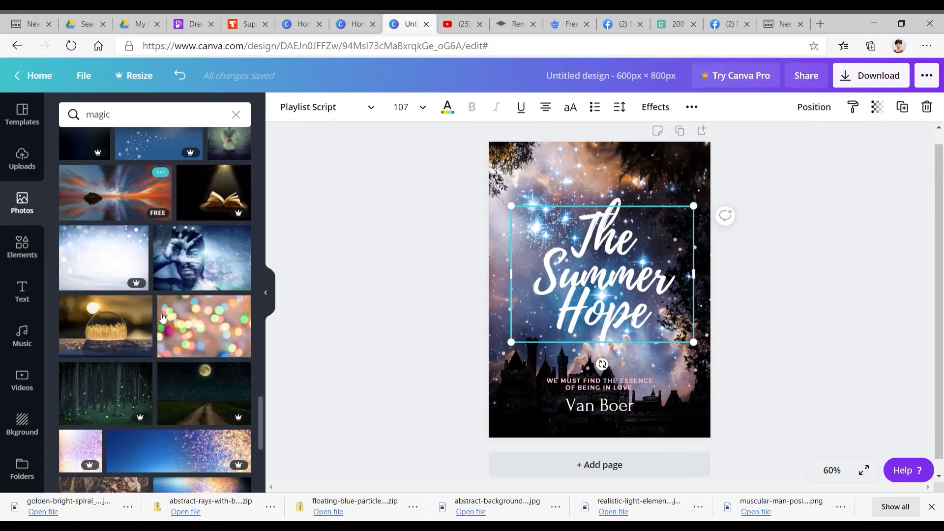
scroll(146, 266, down, 10)
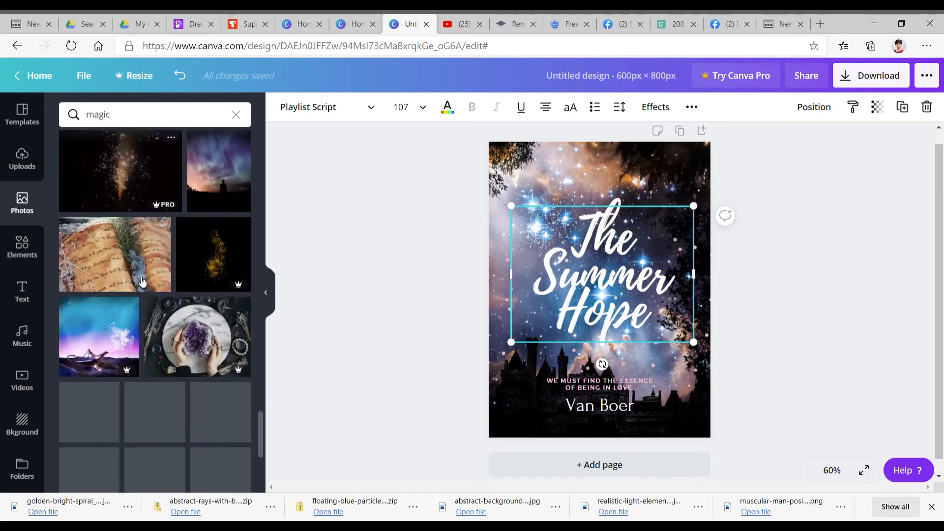
- Clear the magic search and search the photo library for "handsome man"
click(236, 116)
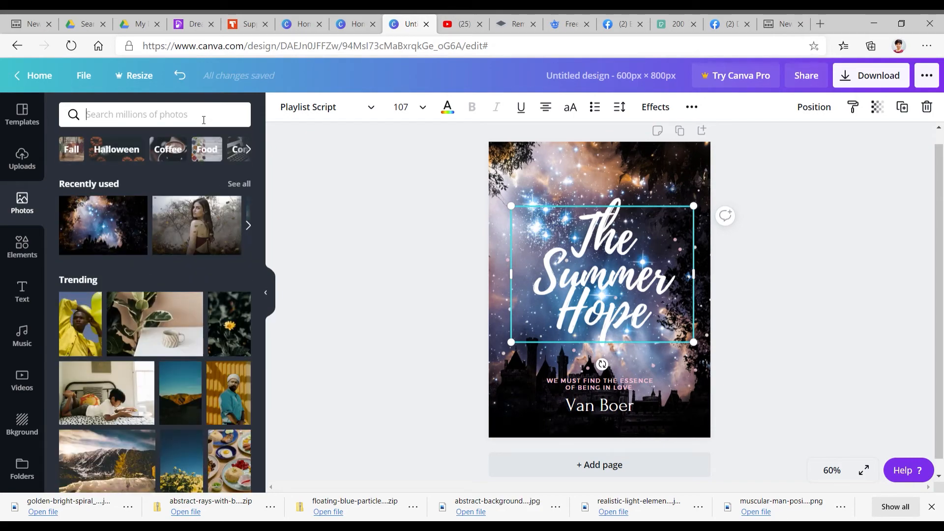
text(handsome man)
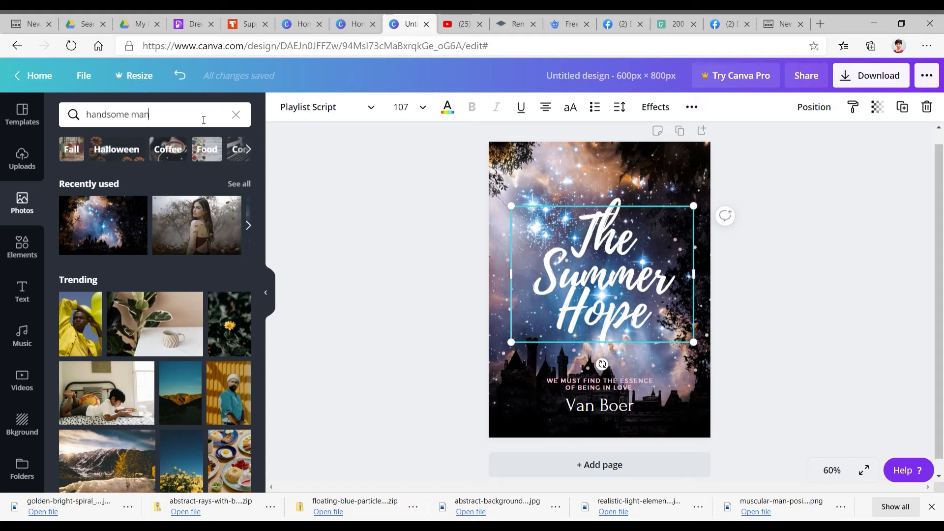
key(Return)
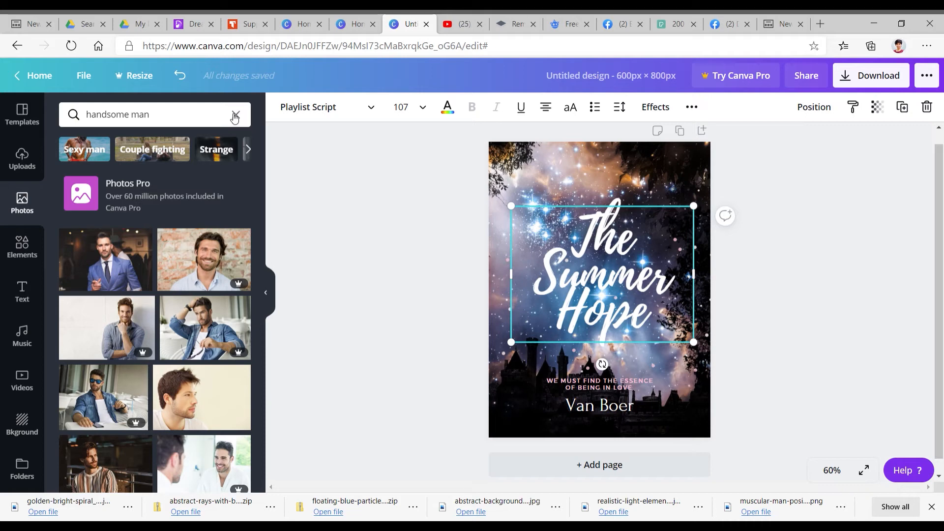
- Replace the search term "handsome man" with "hunk" and run the recent search "Handsome hunk"
click(221, 117)
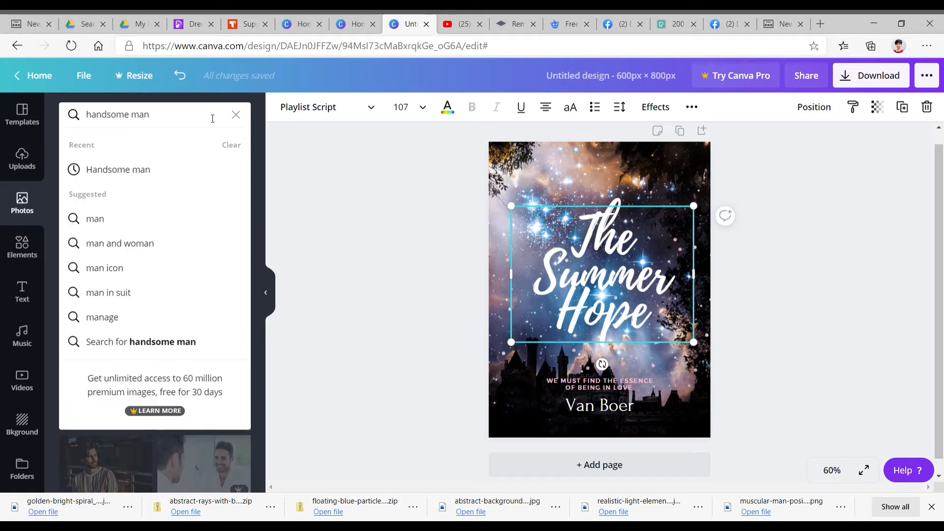
drag(153, 122, 90, 116)
key(BackSpace)
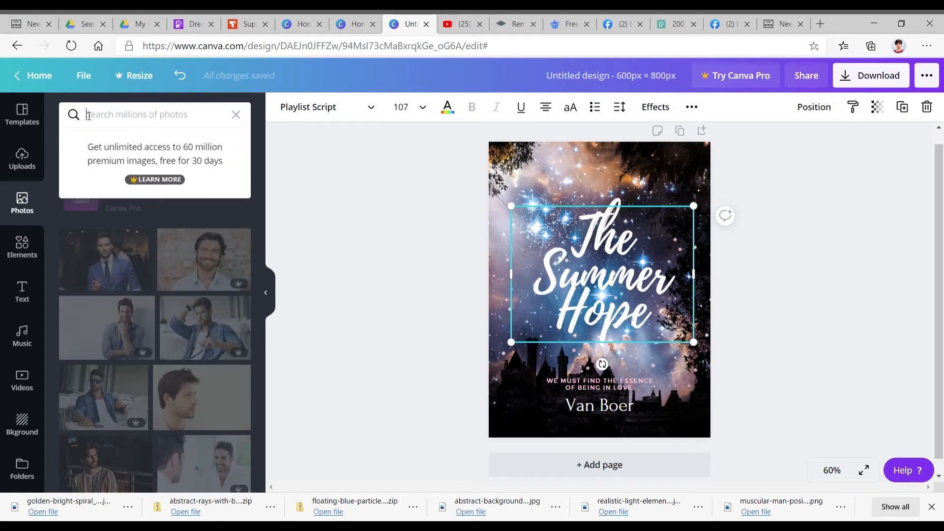
text(hunk)
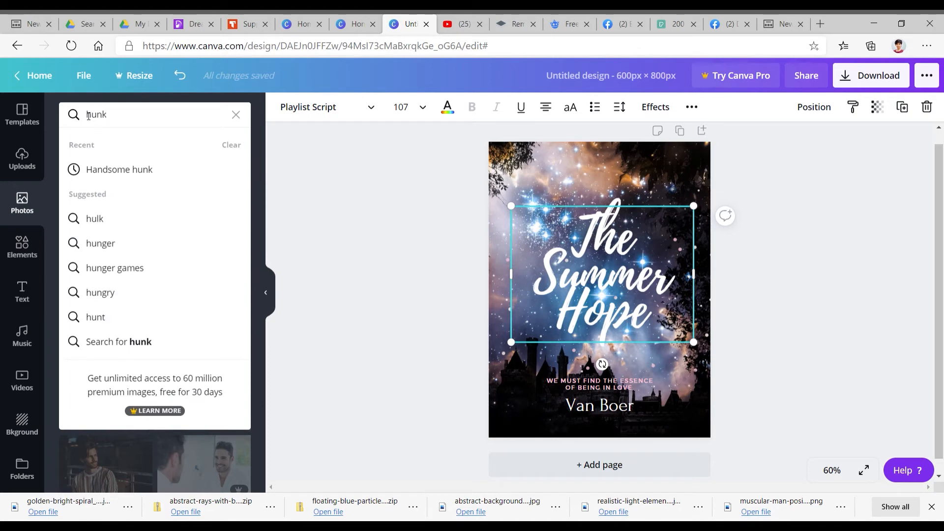
click(129, 169)
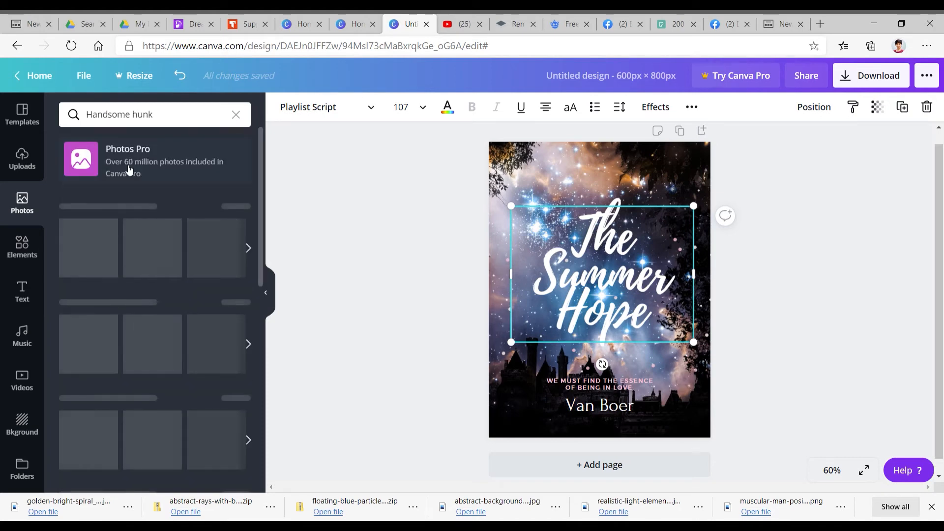
- Browse the "Handsome hunk" photos for a free male subject for the cover
scroll(140, 316, down, 5)
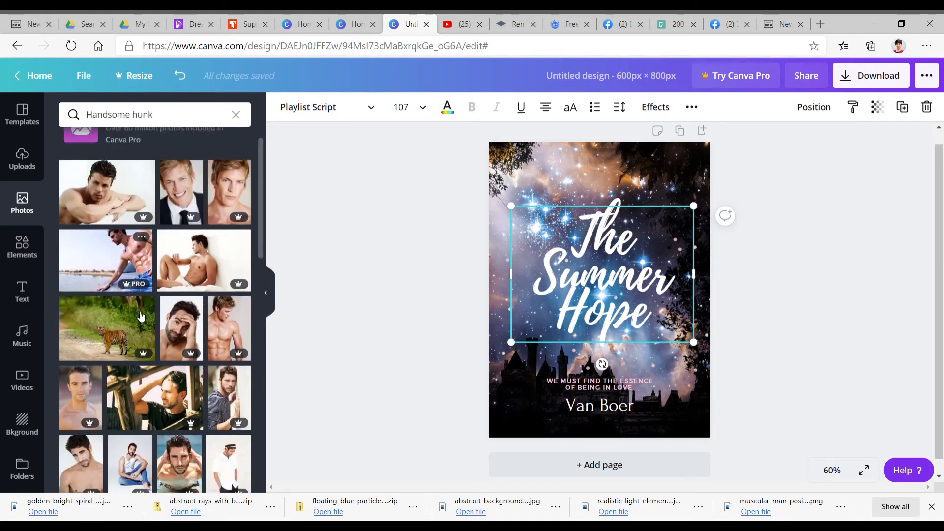
scroll(141, 316, down, 6)
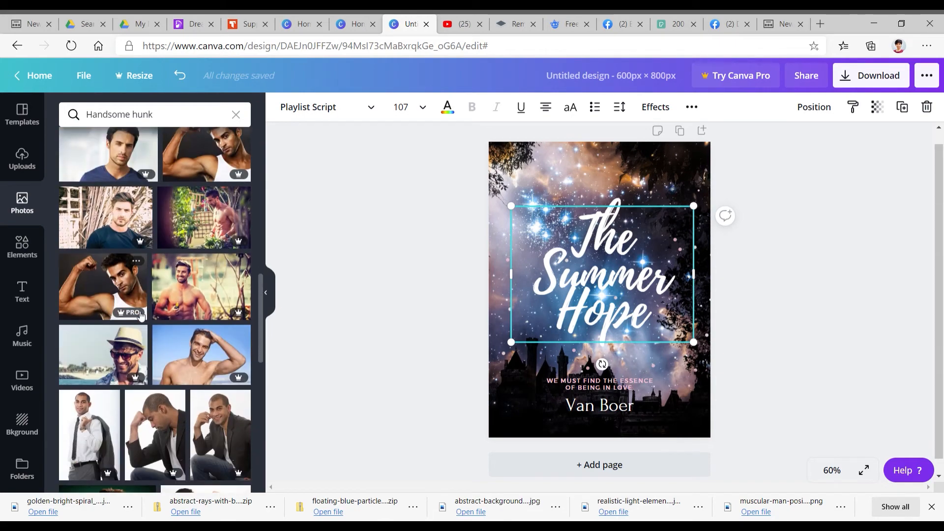
scroll(141, 316, down, 10)
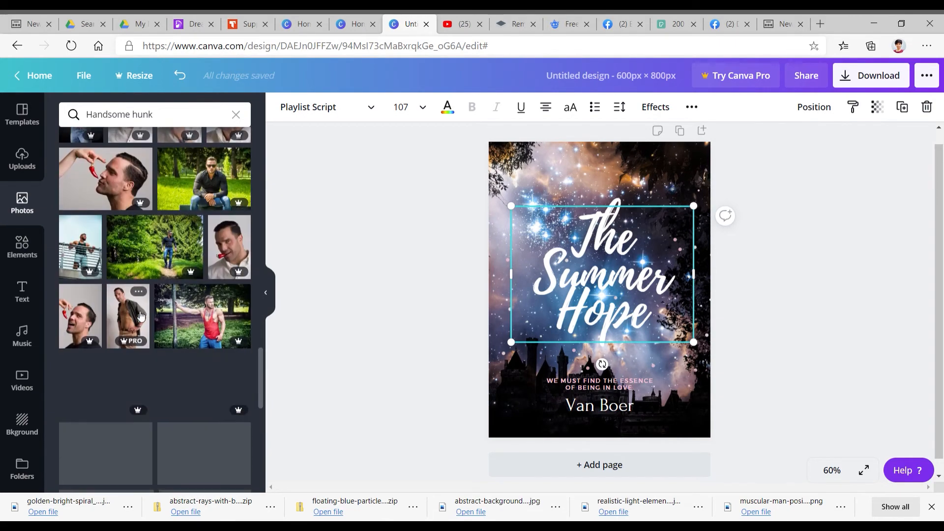
scroll(139, 316, down, 5)
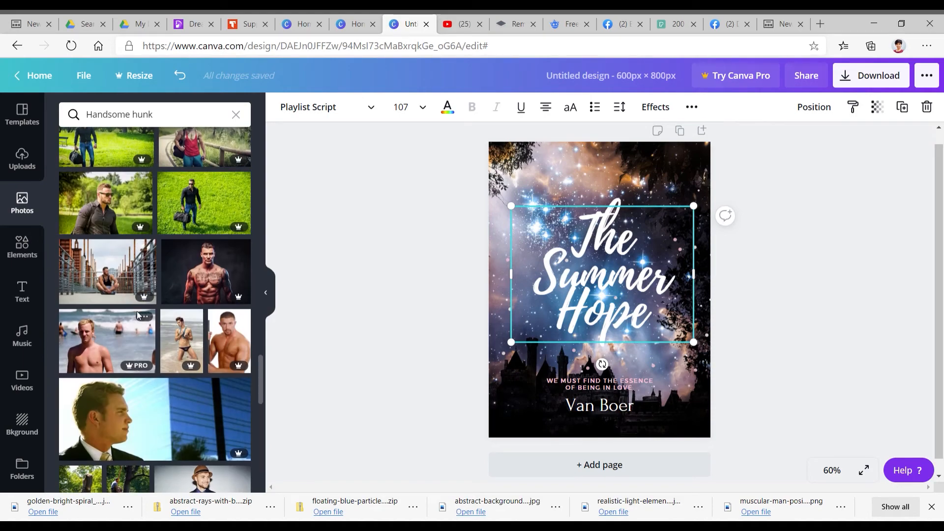
scroll(139, 316, down, 3)
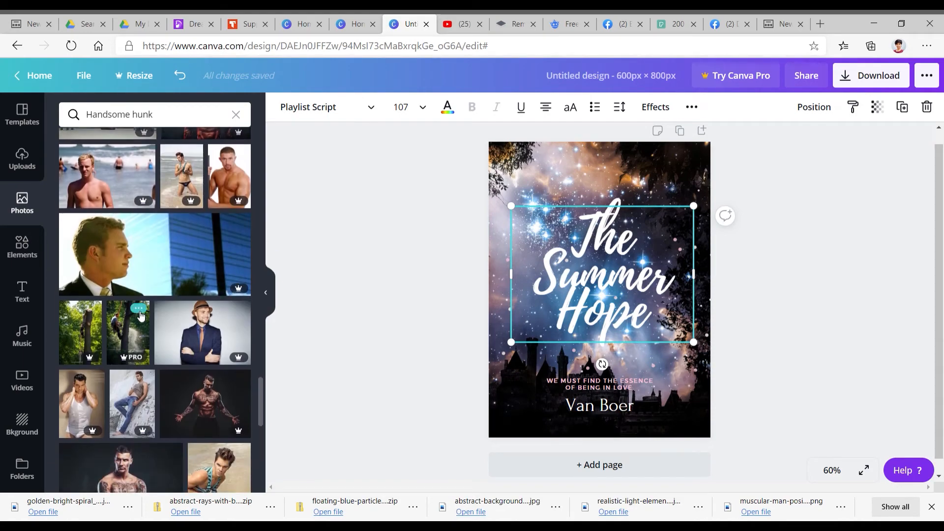
scroll(141, 315, down, 3)
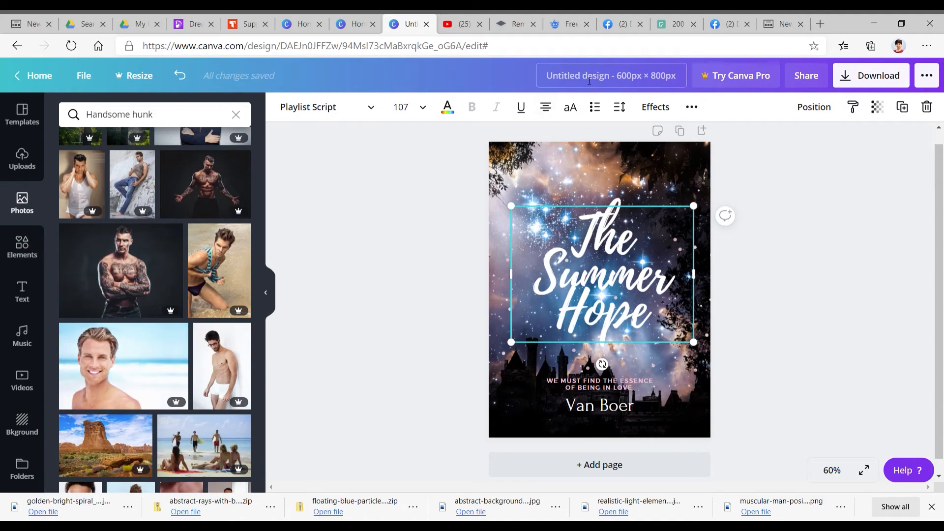
- Switch to the Pexels fairy search page and open its related "Fantasy" photo search
click(671, 25)
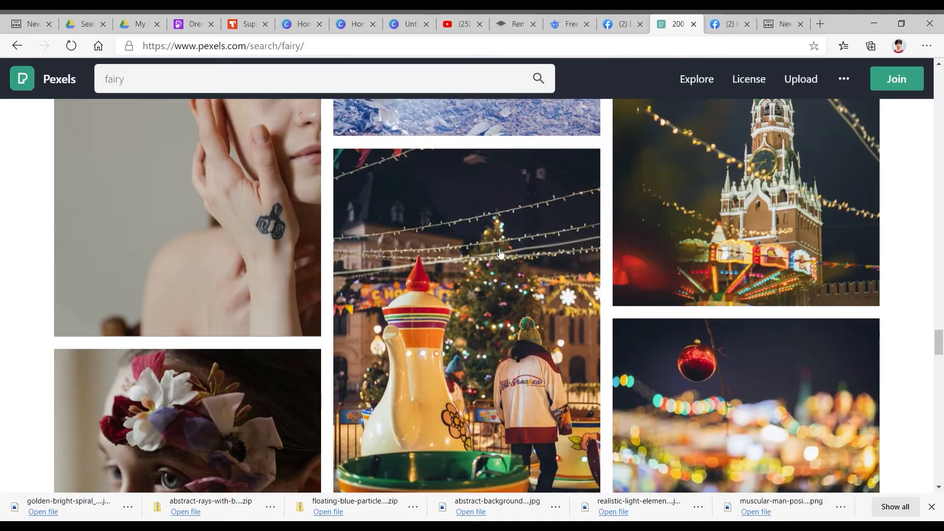
scroll(500, 253, up, 20)
scroll(500, 253, up, 5)
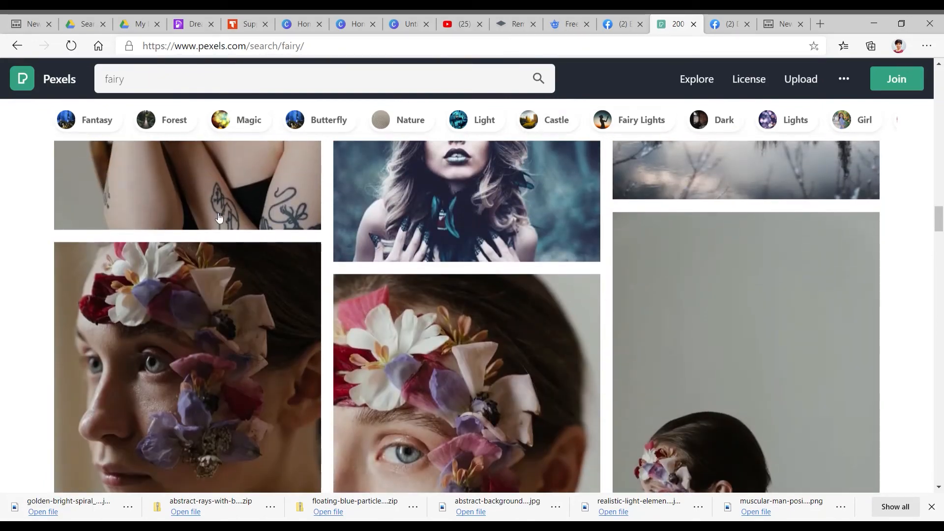
mouse_move(229, 157)
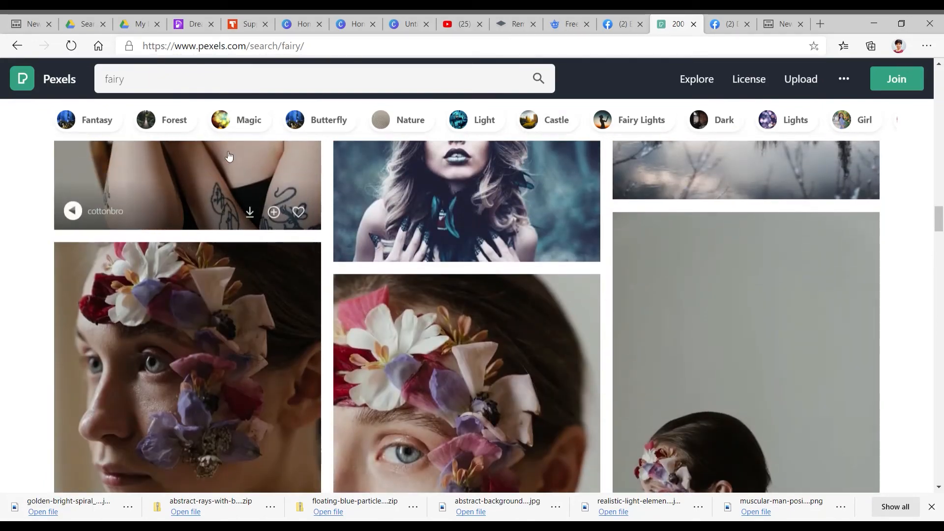
click(94, 121)
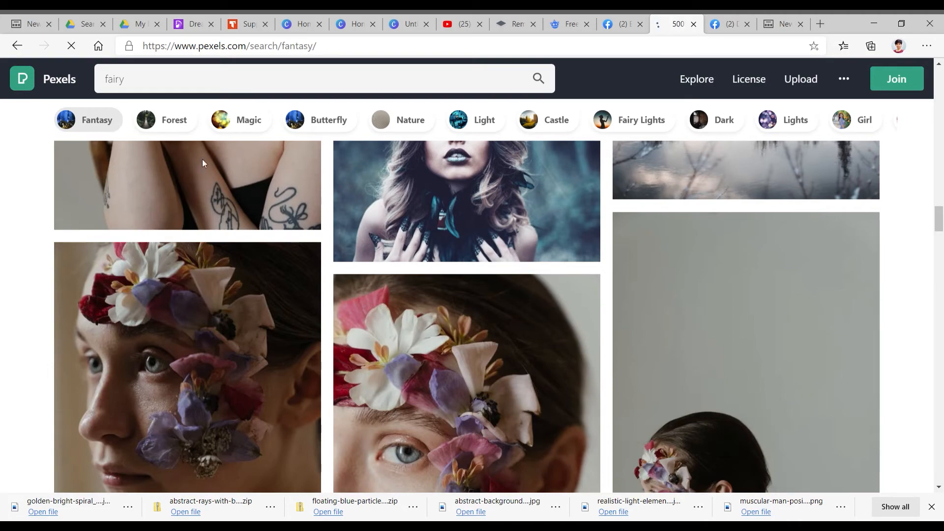
- Browse the Pexels "fantasy" photos for a suitable cover subject
scroll(449, 233, down, 10)
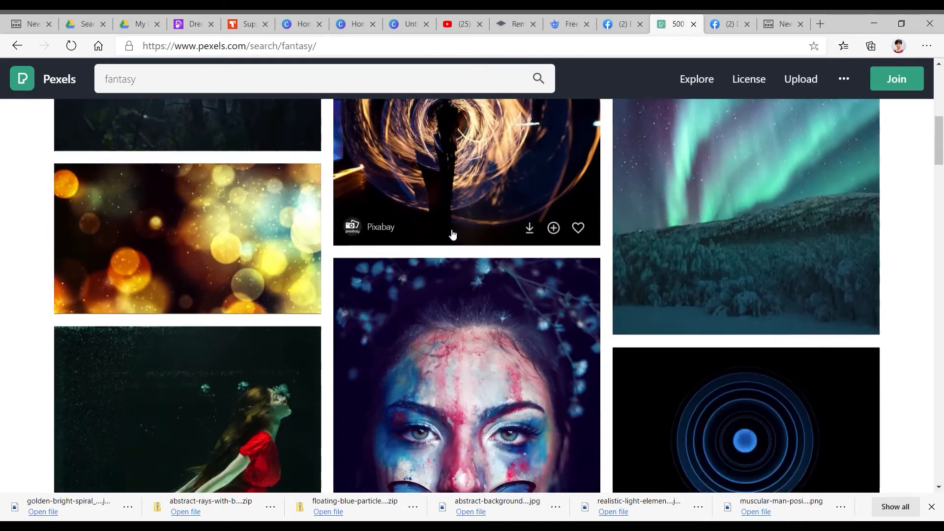
scroll(453, 235, down, 15)
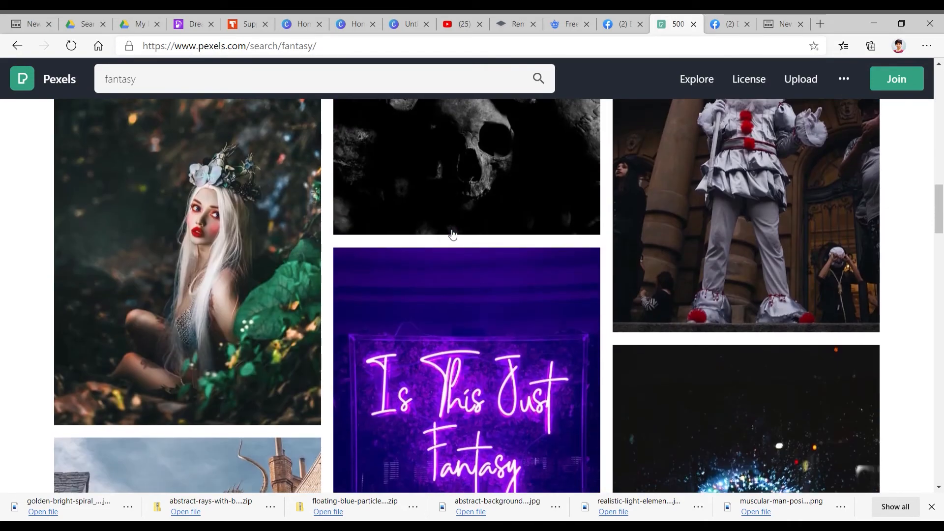
scroll(453, 235, down, 13)
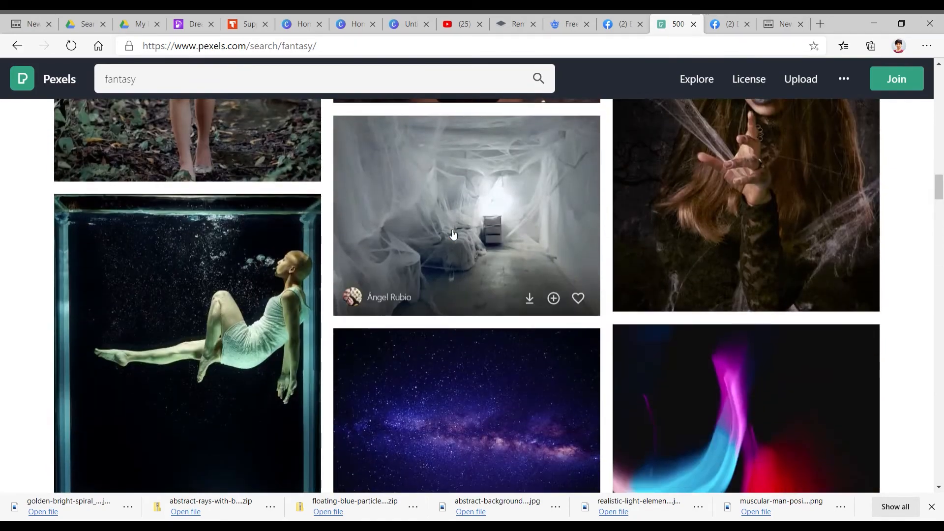
scroll(453, 235, down, 15)
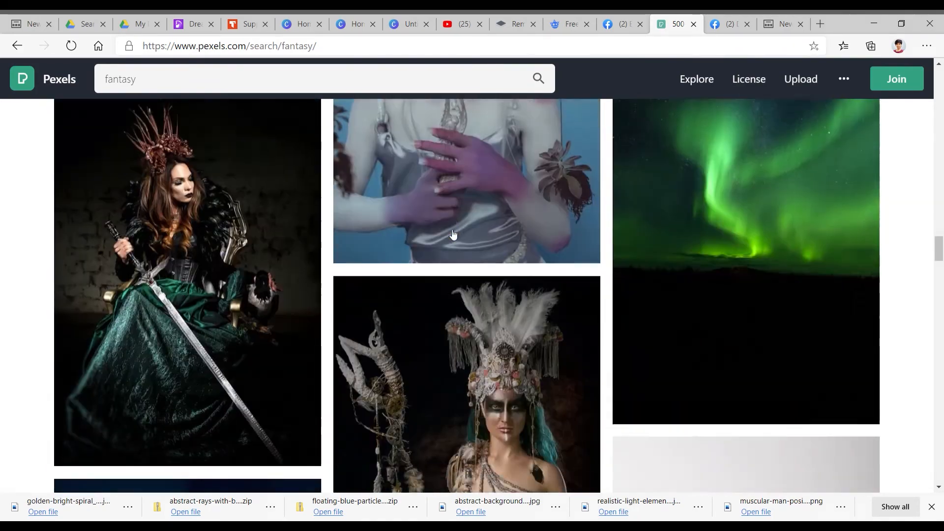
scroll(453, 234, down, 5)
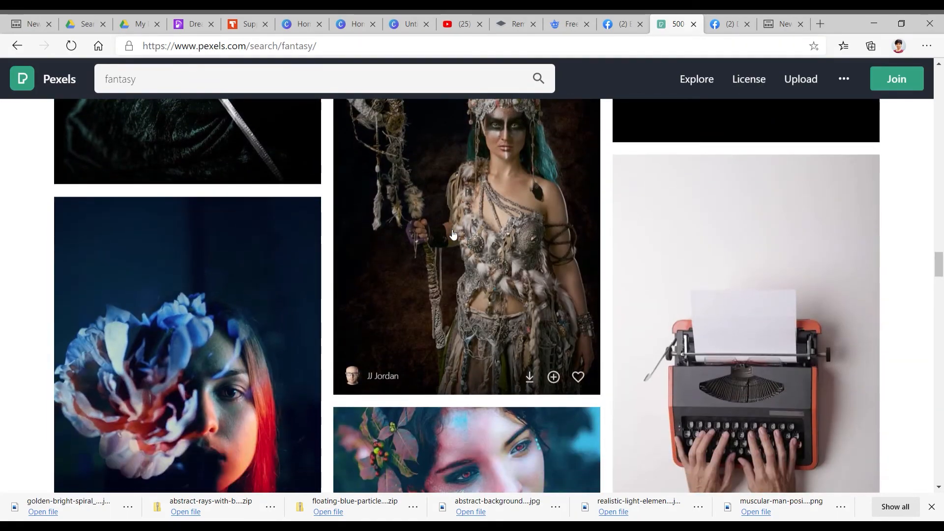
- Switch to Freepik, close the open golden spiral vector preview, and search all resources for "hunk"
click(570, 25)
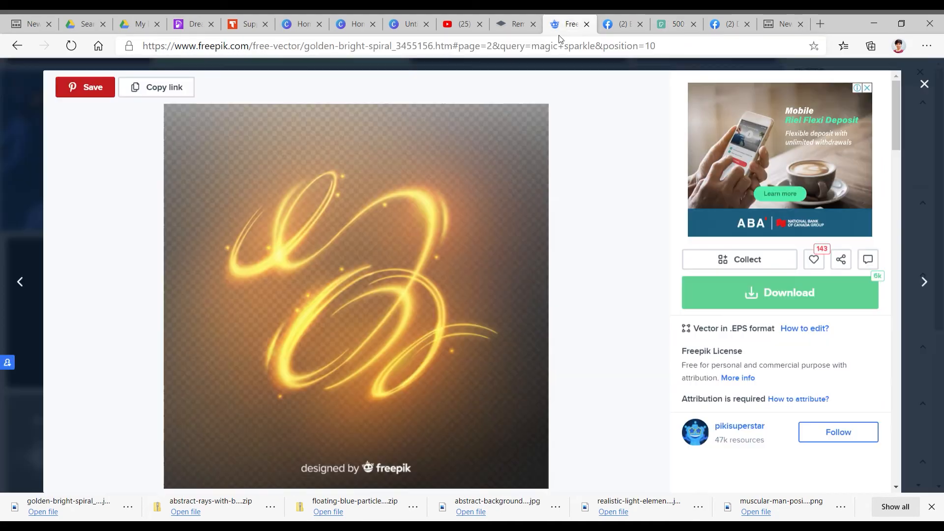
click(924, 84)
scroll(432, 178, up, 2)
scroll(432, 178, up, 7)
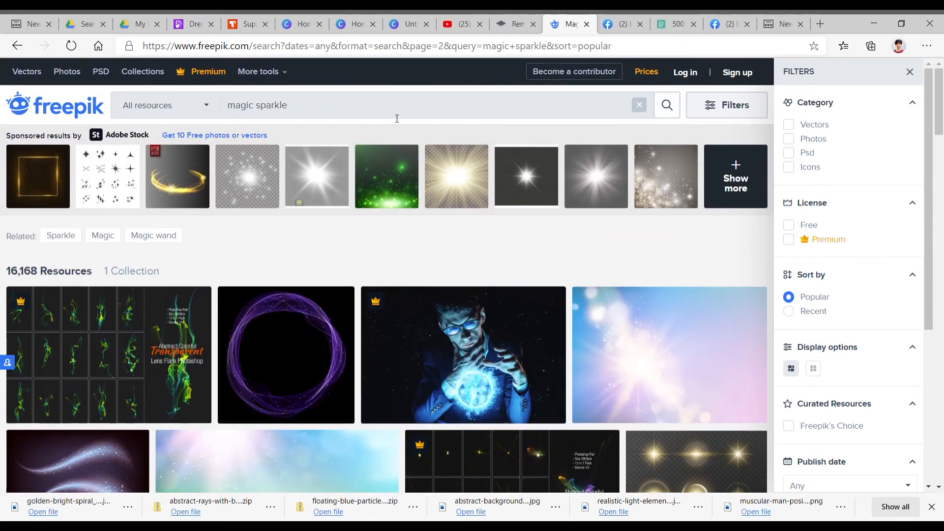
triple_click(344, 109)
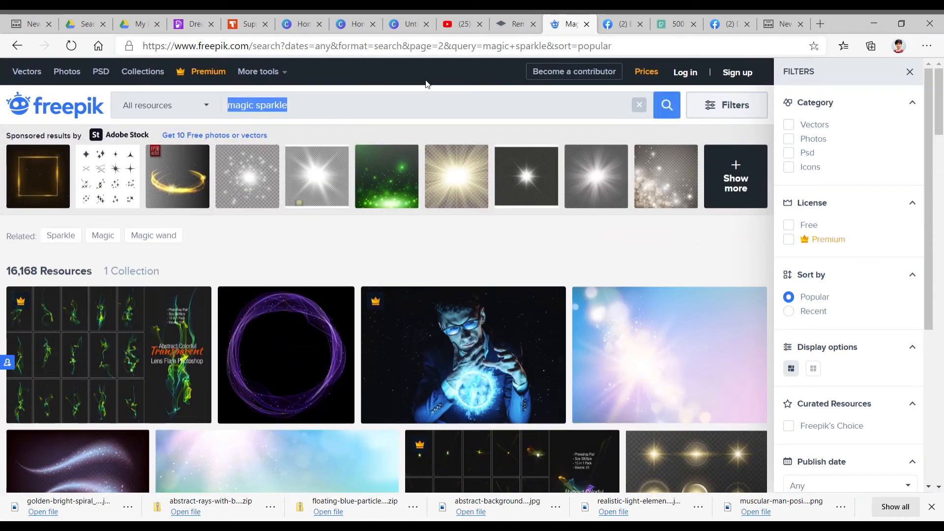
text(hi)
key(BackSpace)
key(BackSpace)
text(hunk)
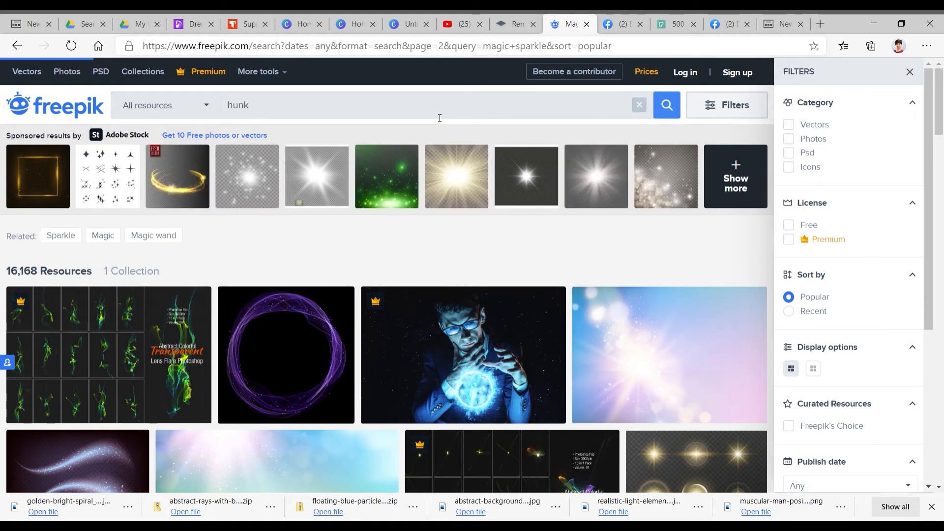
key(Return)
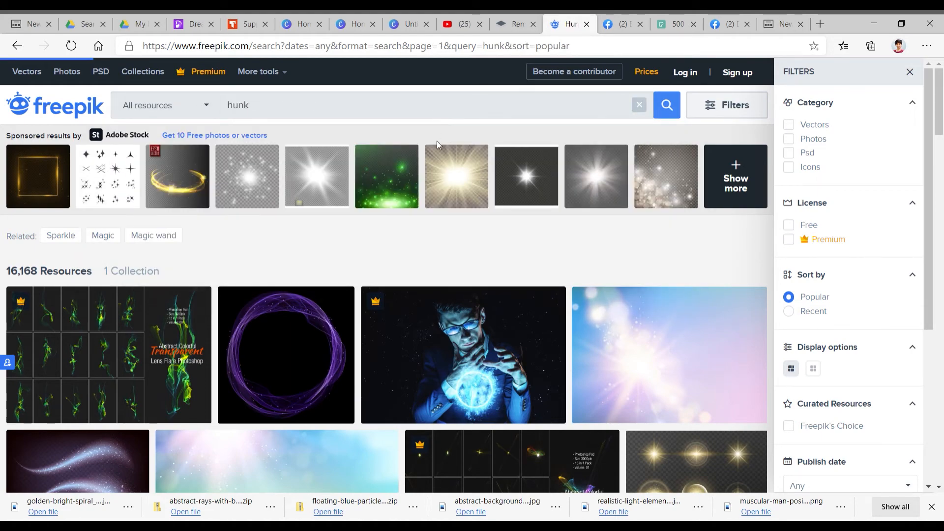
- Examine the Freepik "hunk" results for free and premium male photos, dismissing the pop-up ad and checking back against the Pexels fantasy photos
scroll(476, 284, down, 5)
scroll(475, 284, down, 10)
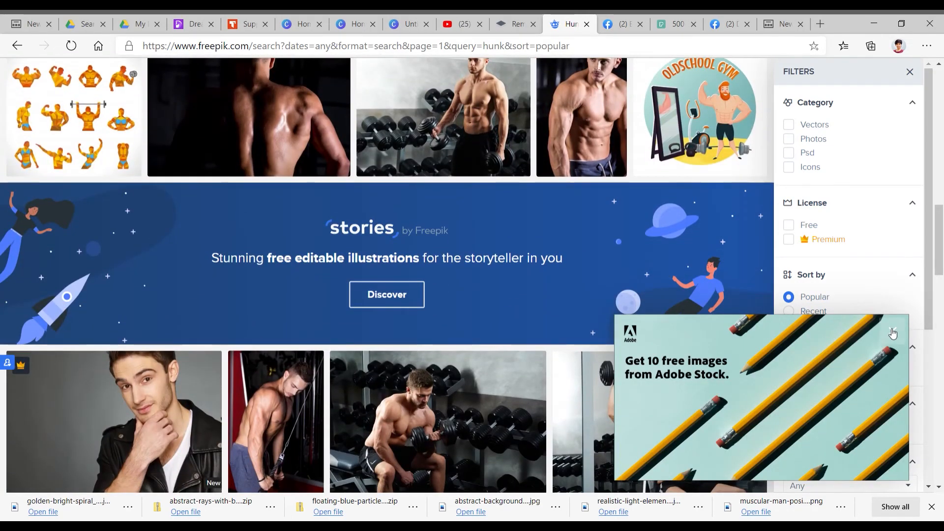
click(893, 334)
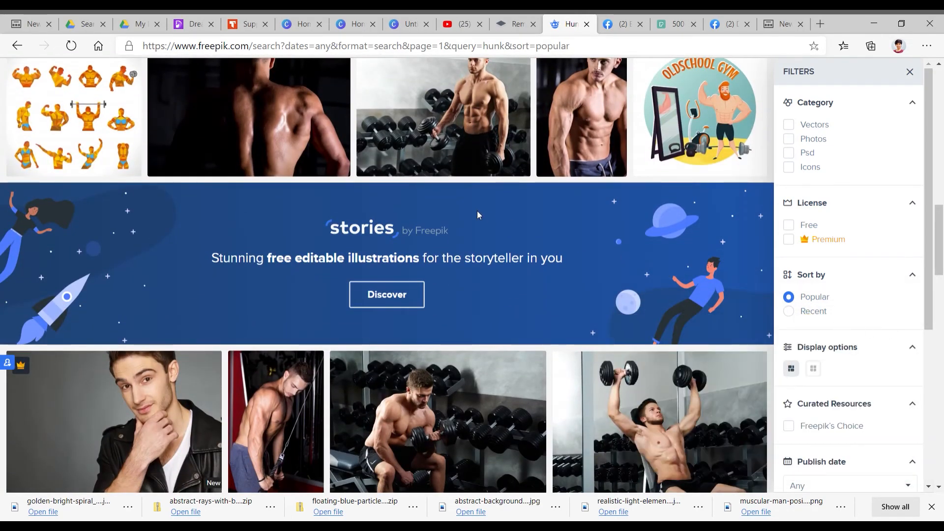
scroll(478, 212, down, 15)
scroll(480, 215, up, 20)
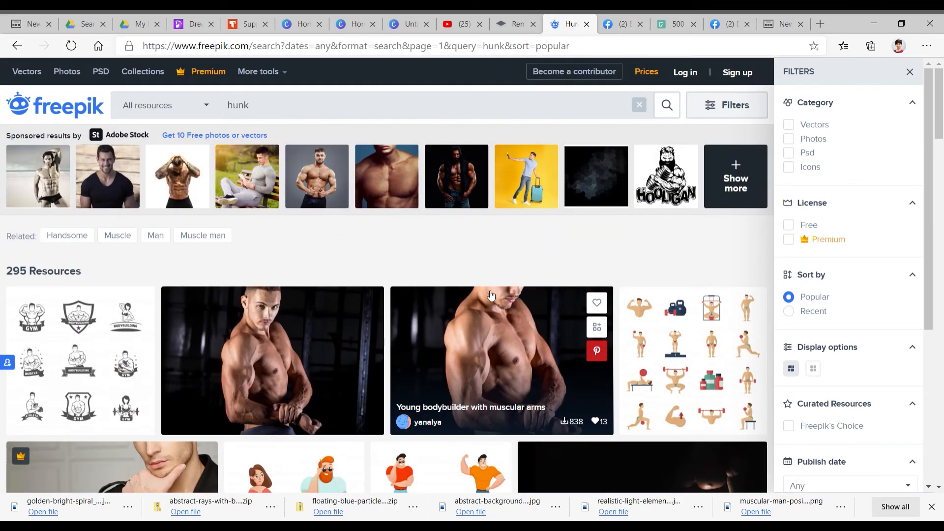
scroll(491, 295, down, 5)
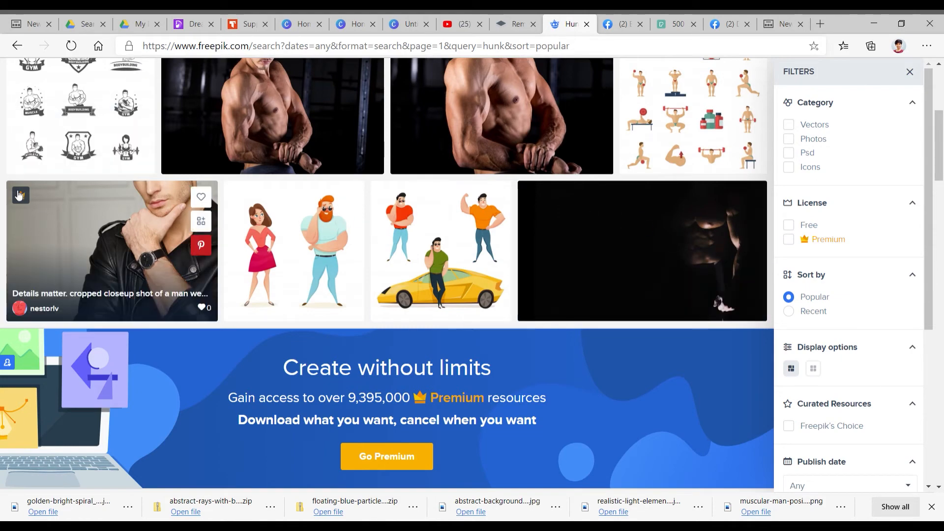
scroll(641, 229, up, 5)
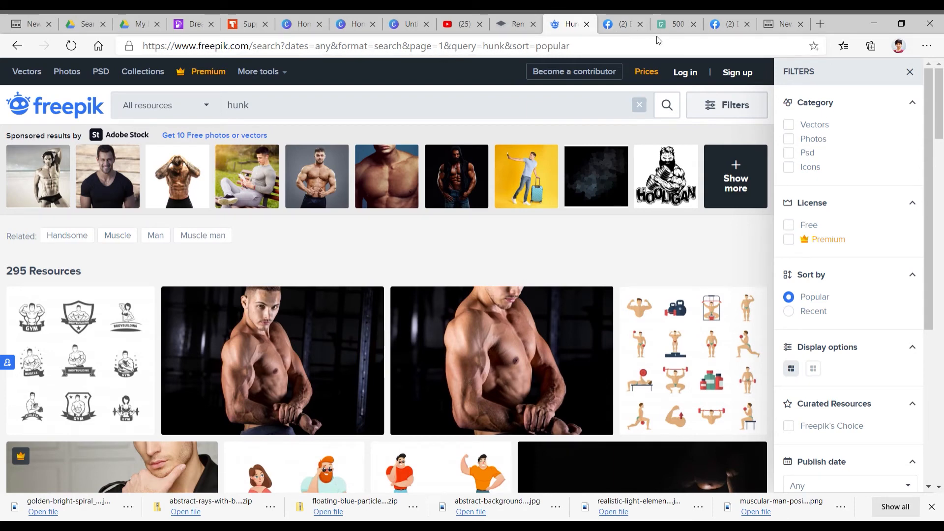
click(674, 31)
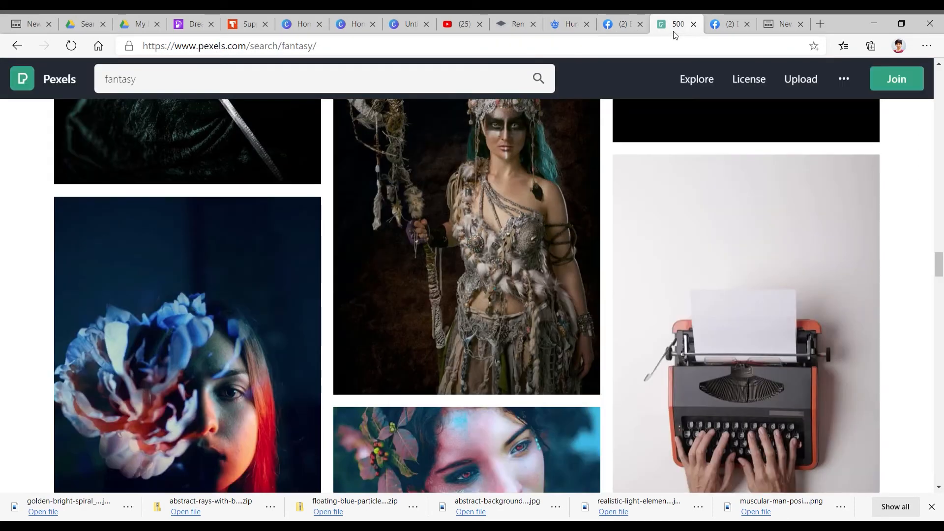
click(568, 29)
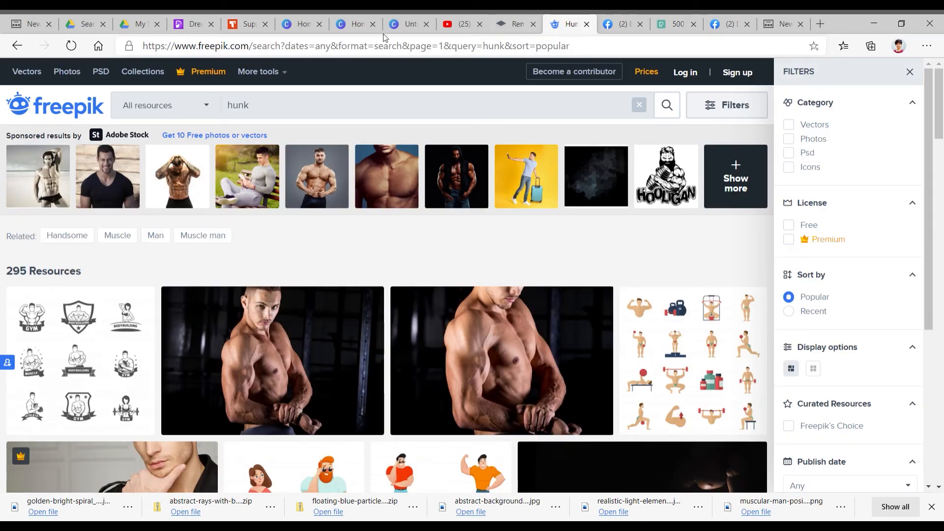
- Switch to Canva, clear the "Handsome hunk" photo search, and add the recently used photo of the woman to the cover
click(403, 31)
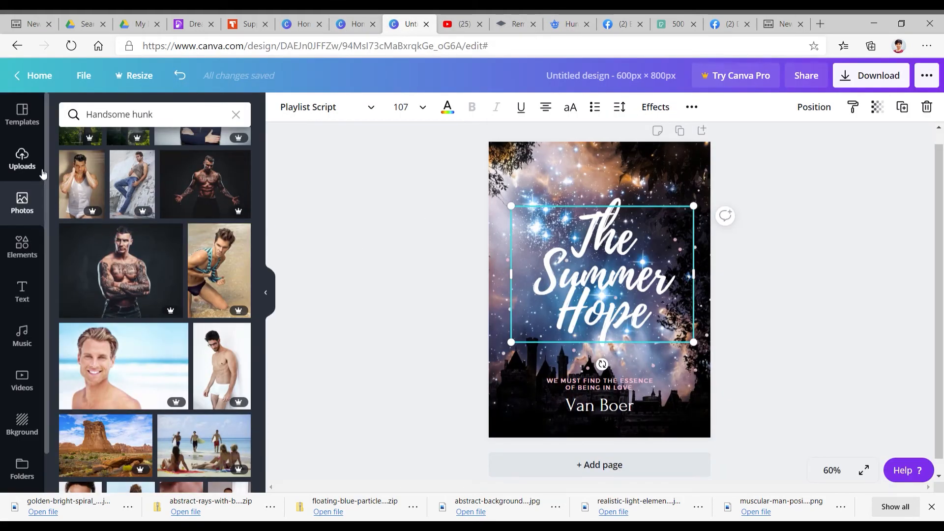
scroll(207, 203, up, 2)
scroll(207, 204, up, 10)
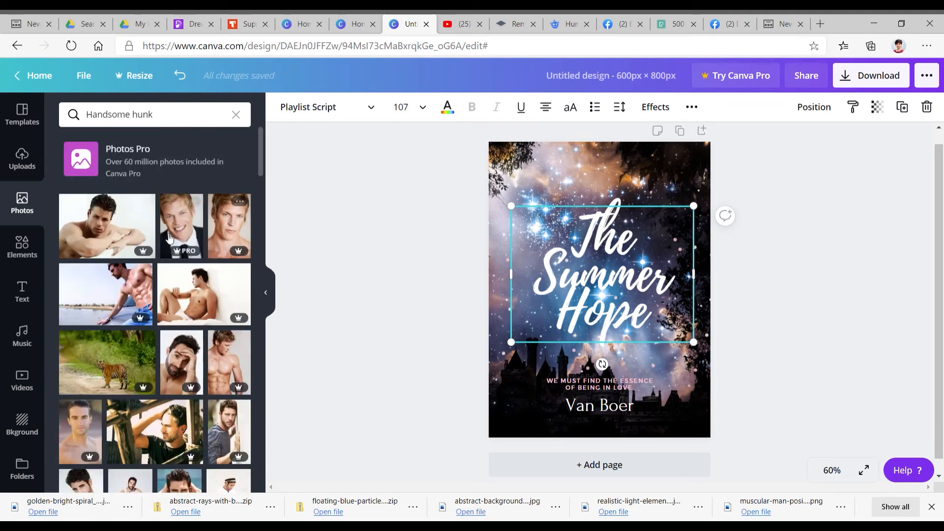
click(241, 114)
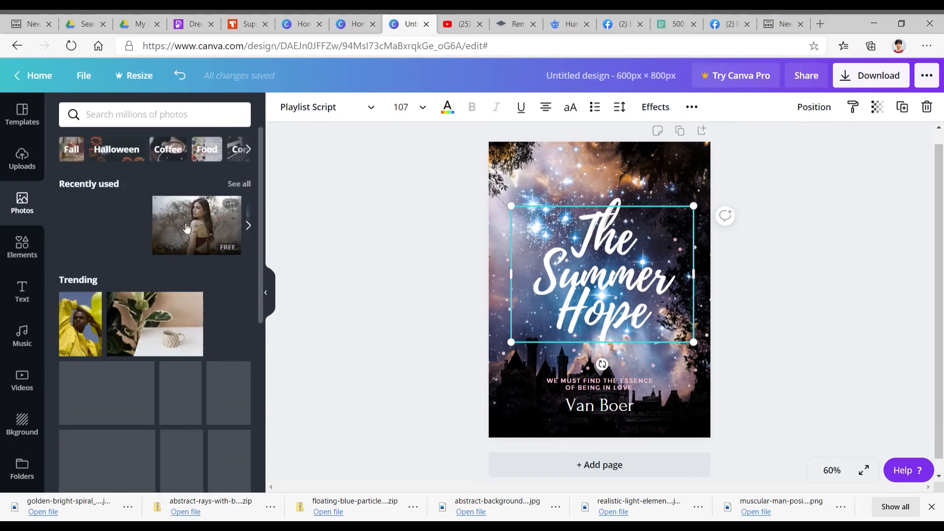
click(201, 225)
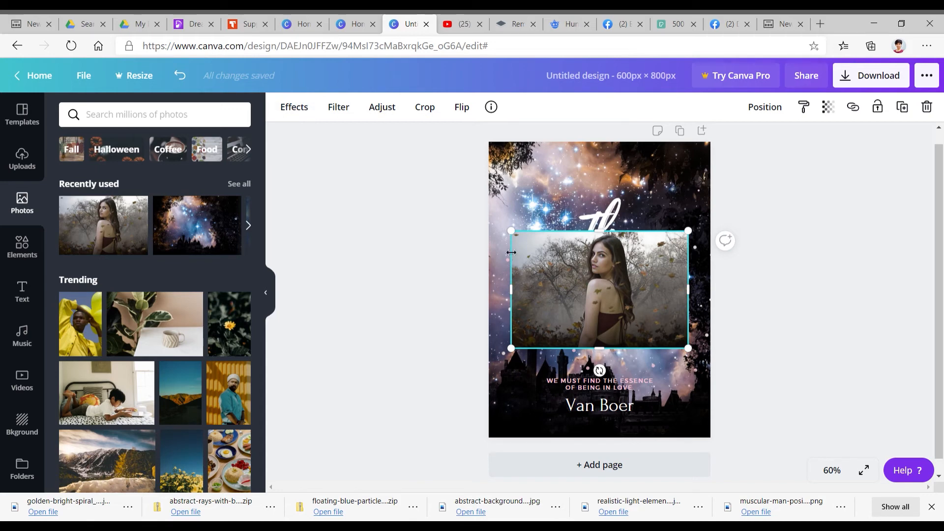
- View the Background Remover among the woman photo's effects, then the uploaded cutouts and the remove.bg site as the free alternative
click(310, 108)
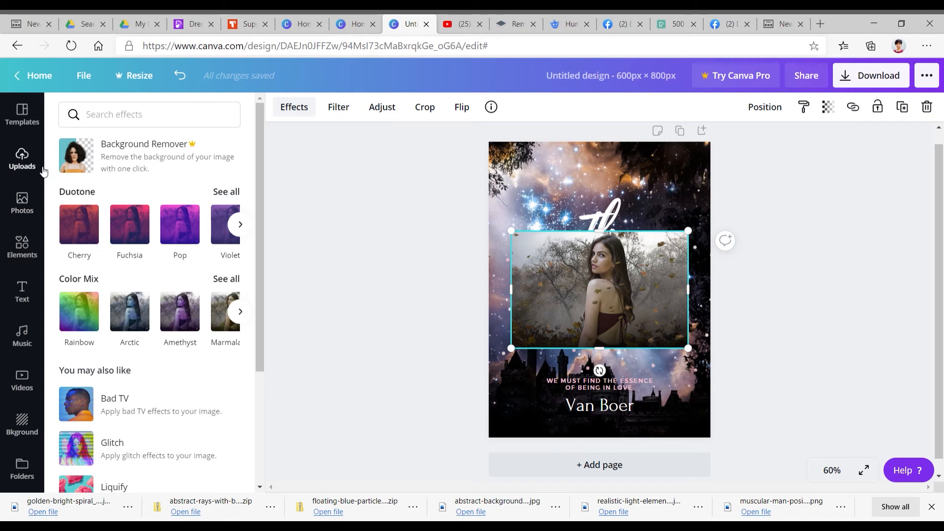
click(23, 160)
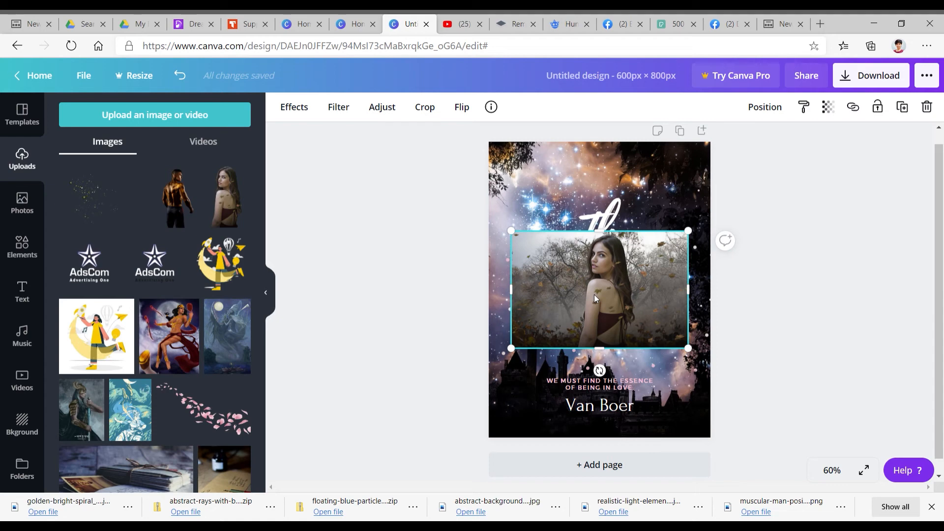
click(511, 25)
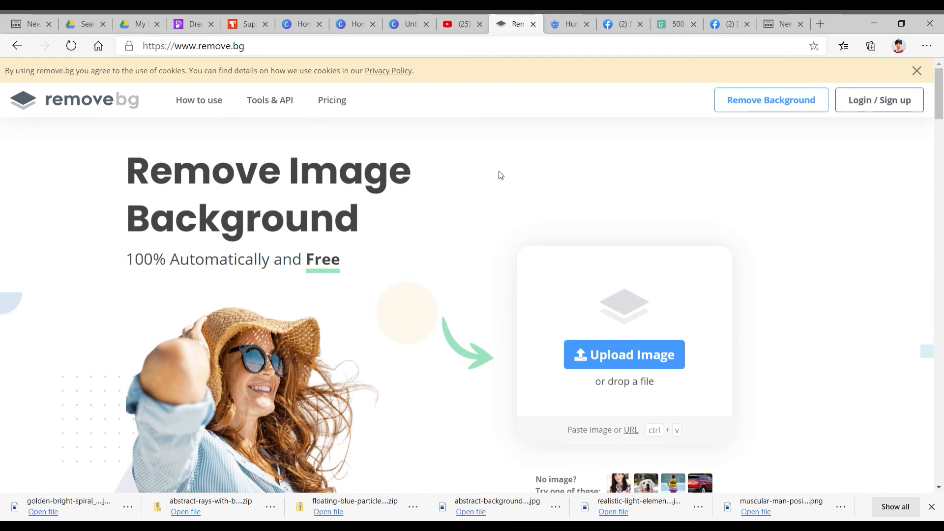
- Return to the Canva design and add a blank second page below the cover
click(404, 25)
scroll(599, 292, down, 1)
click(616, 455)
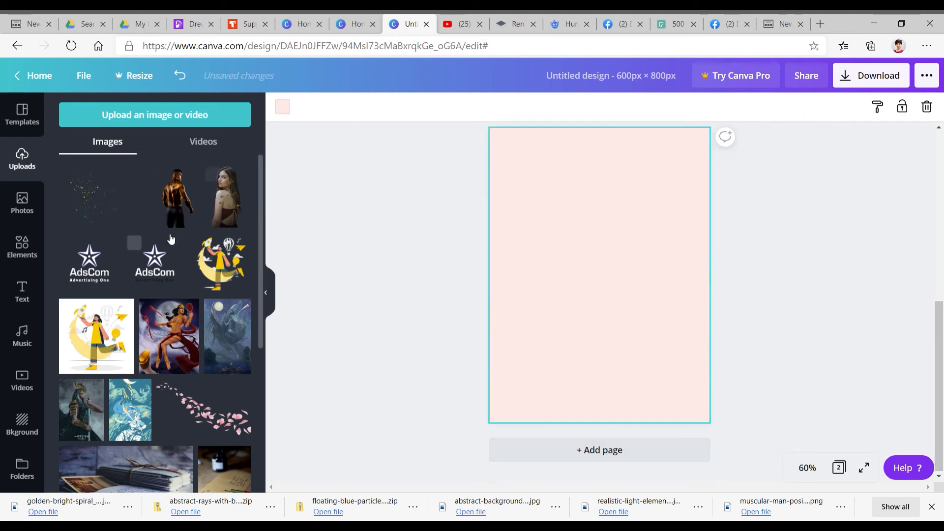
- Place the recently used woman photo on the second page and enlarge it to cover the page, with the woman centred
click(22, 202)
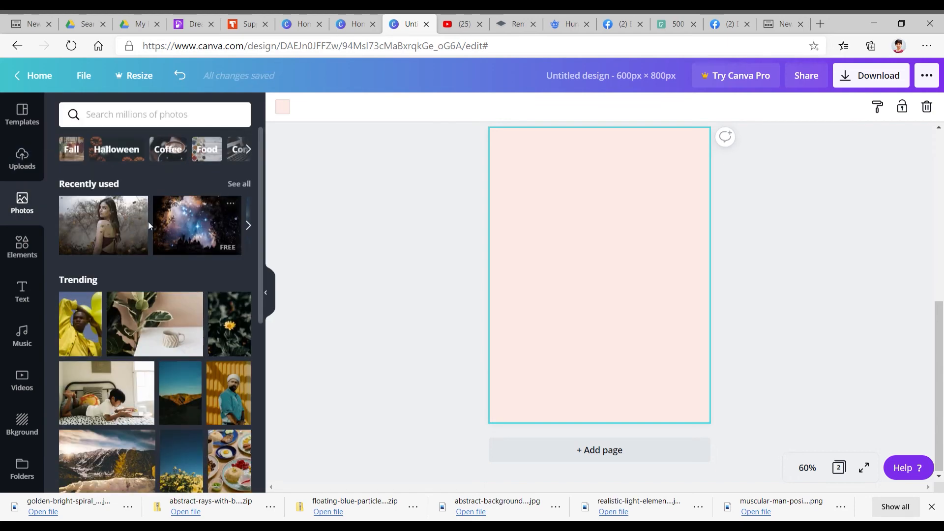
click(128, 217)
drag(689, 335, 800, 461)
drag(511, 216, 396, 96)
drag(678, 354, 664, 354)
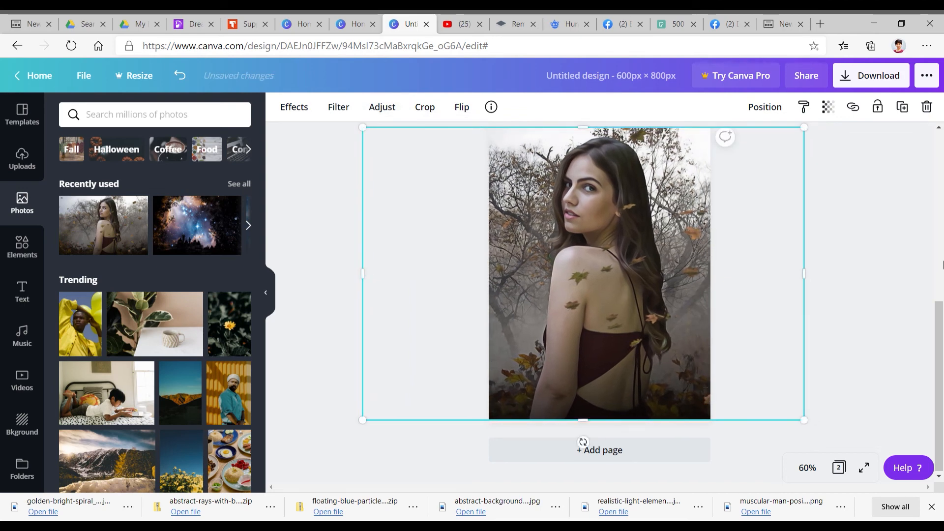
- Set the PNG download to include only page 2, then close the download options
click(883, 75)
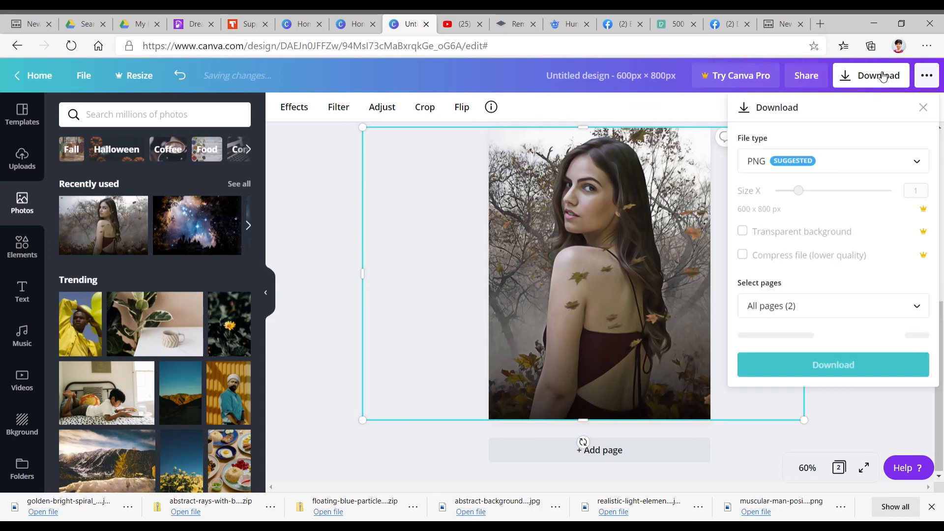
click(805, 305)
click(809, 410)
click(831, 443)
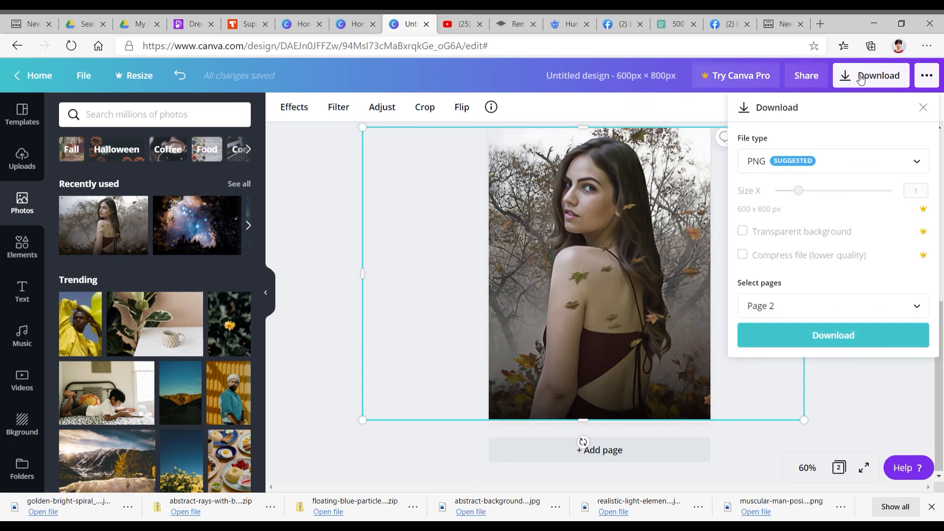
click(842, 397)
- Switch to remove.bg, open its image upload page and look it over, then return to the Canva design
click(507, 24)
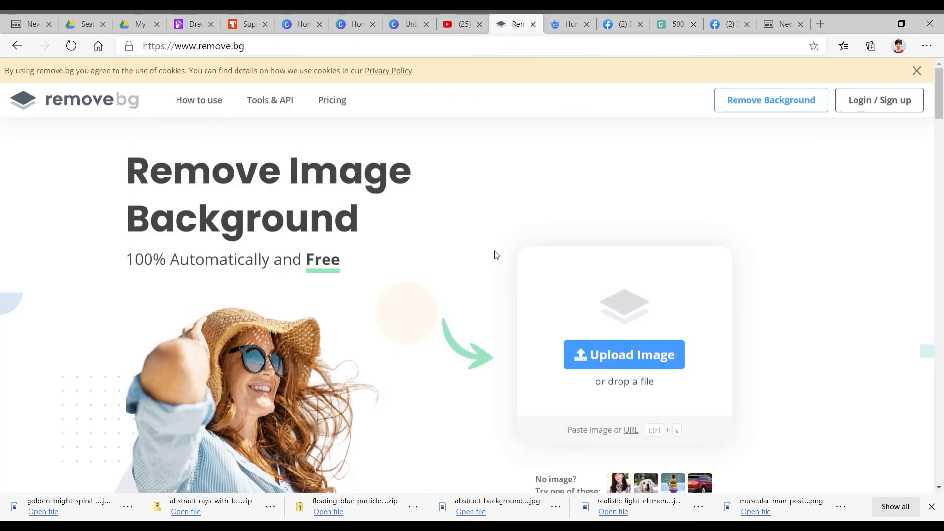
click(649, 358)
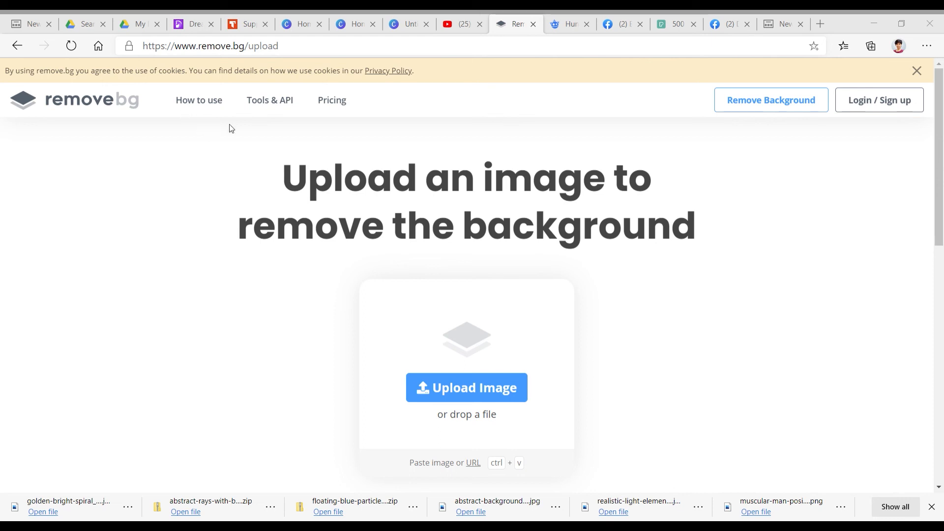
click(454, 26)
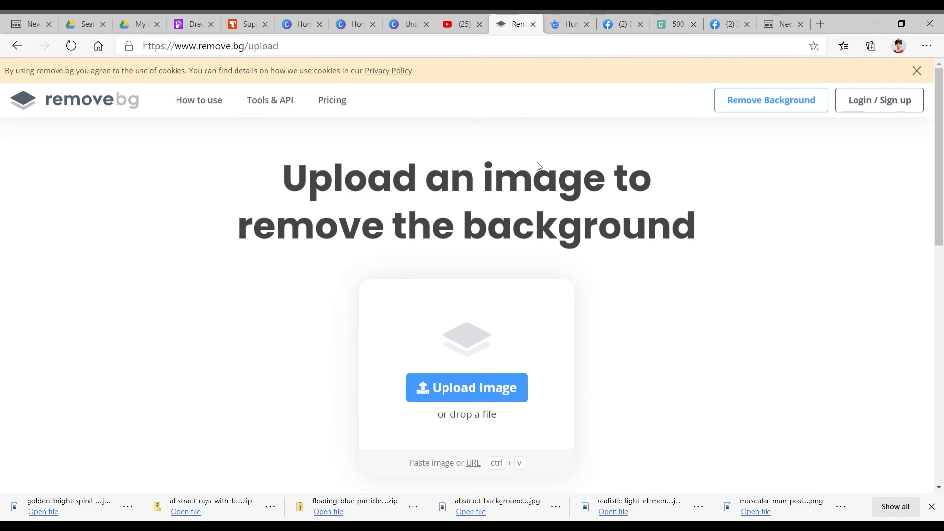
scroll(458, 240, down, 5)
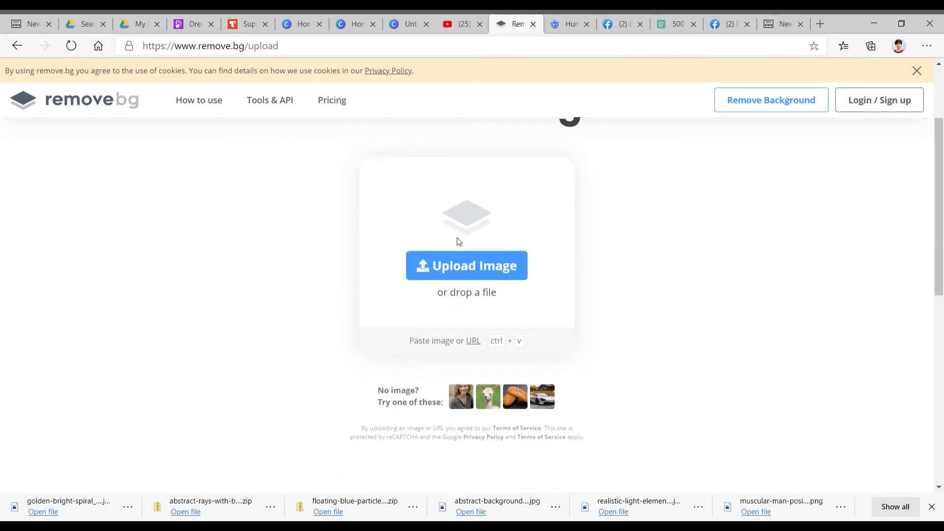
scroll(711, 250, up, 5)
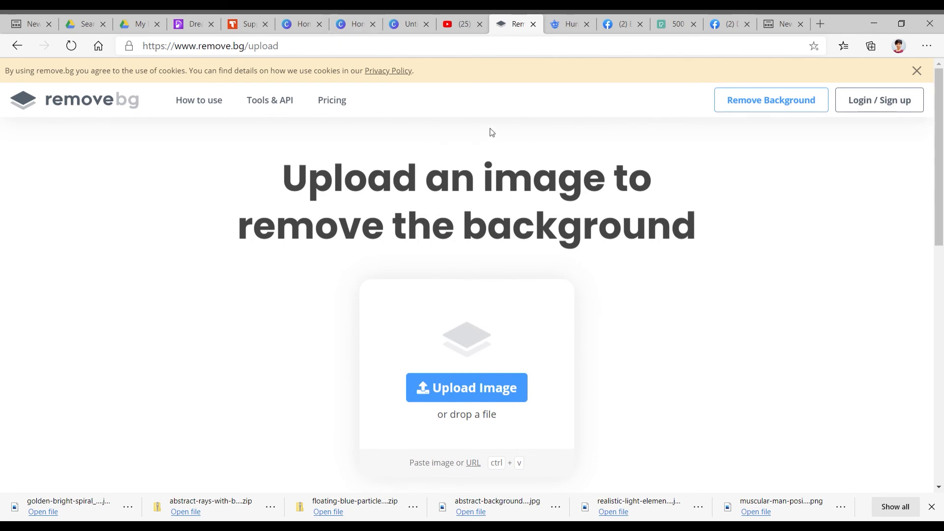
click(410, 25)
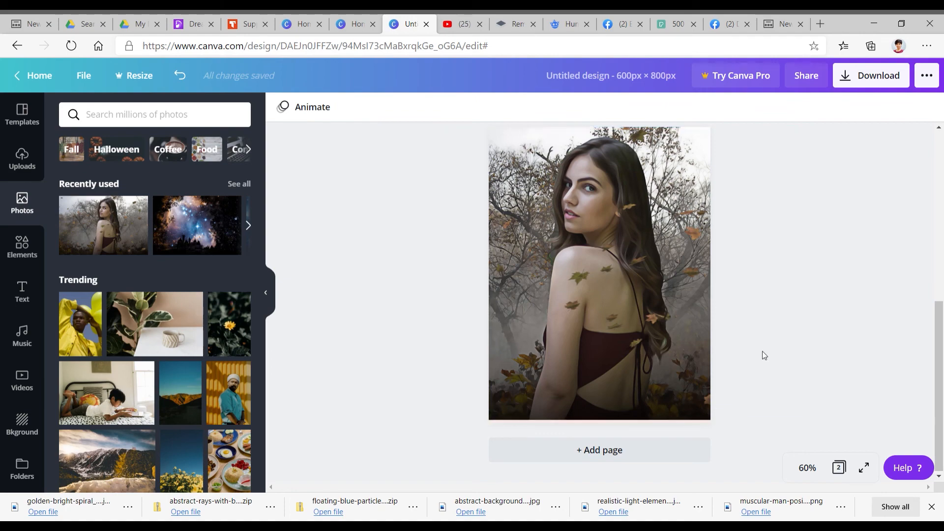
- Delete the woman photo with its original background from the cover on page 1
scroll(763, 354, up, 5)
click(568, 297)
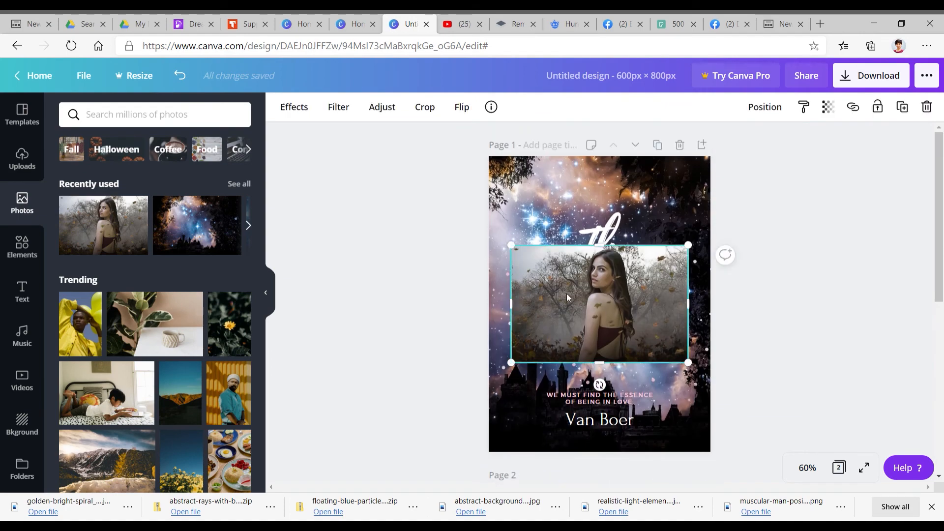
key(Delete)
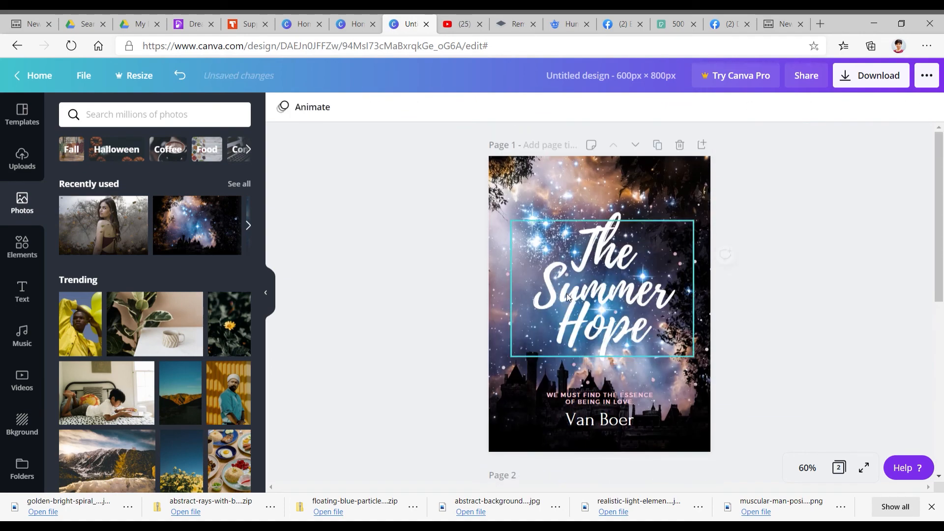
- Place the uploaded background-free woman image on the cover and enlarge it so her figure reaches the page's lower edge
click(28, 160)
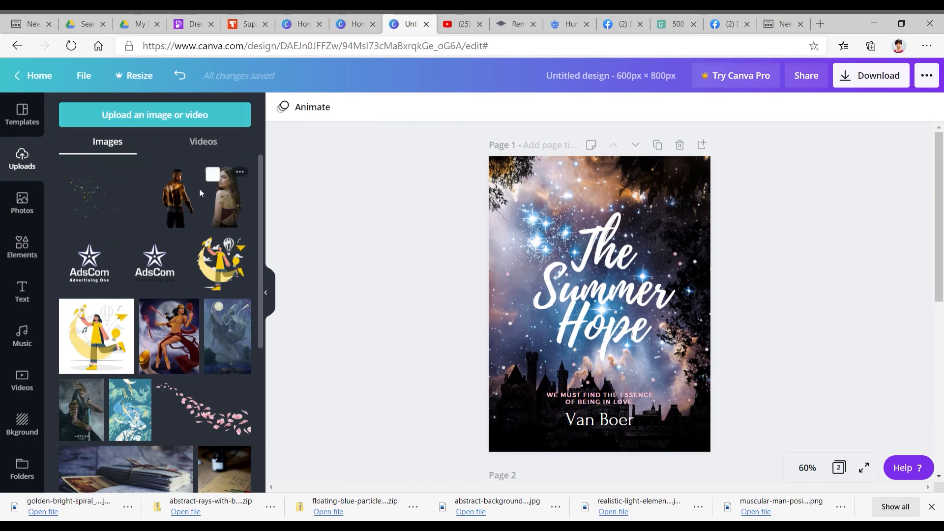
click(233, 206)
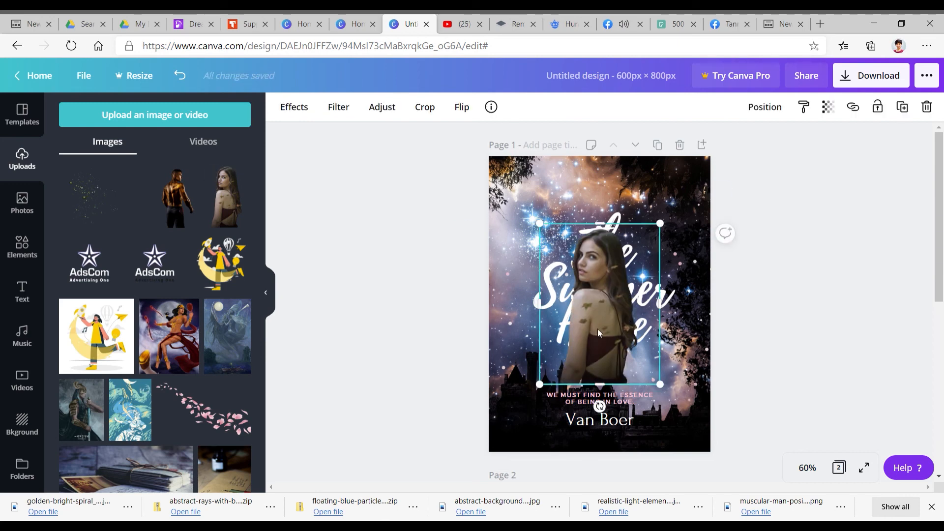
drag(600, 334, 596, 311)
drag(662, 370, 723, 452)
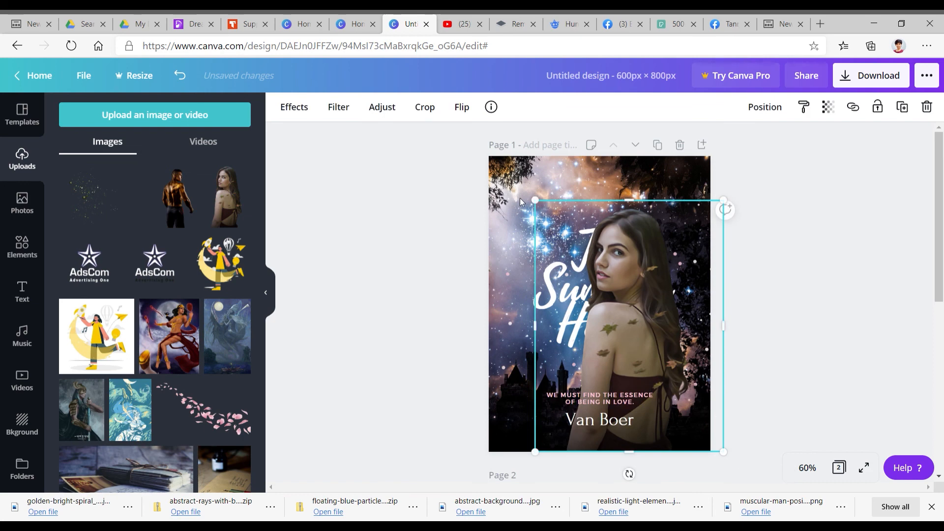
drag(535, 201, 557, 229)
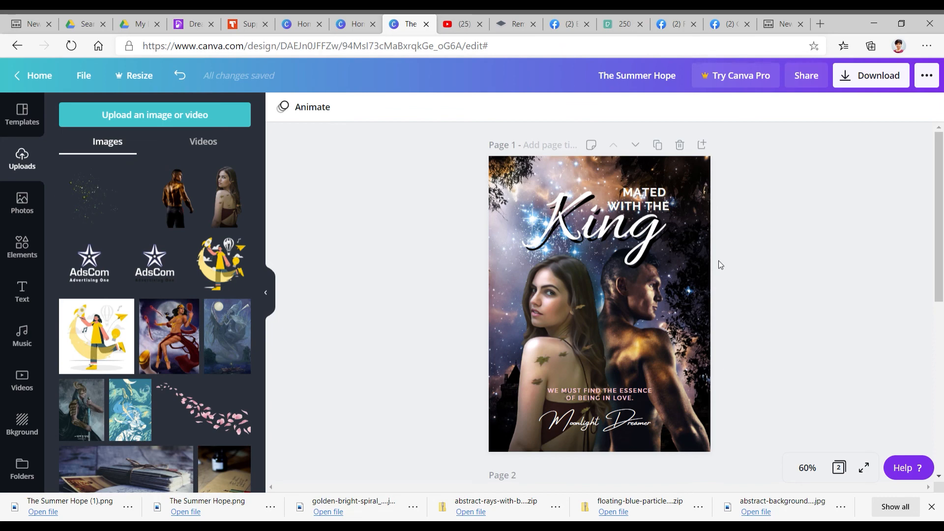
- Return to the Canva home page and look through its recent designs, template suggestions, template categories and learning resources
click(31, 77)
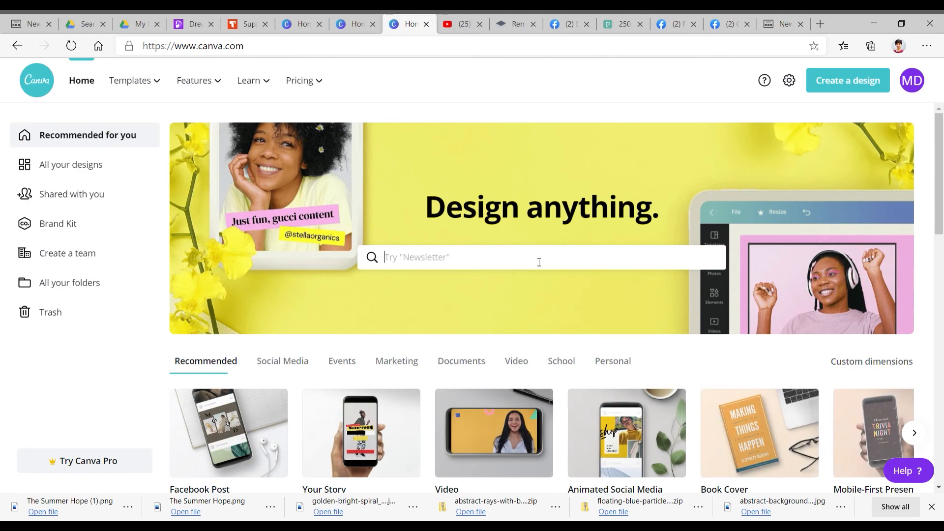
scroll(537, 259, down, 1)
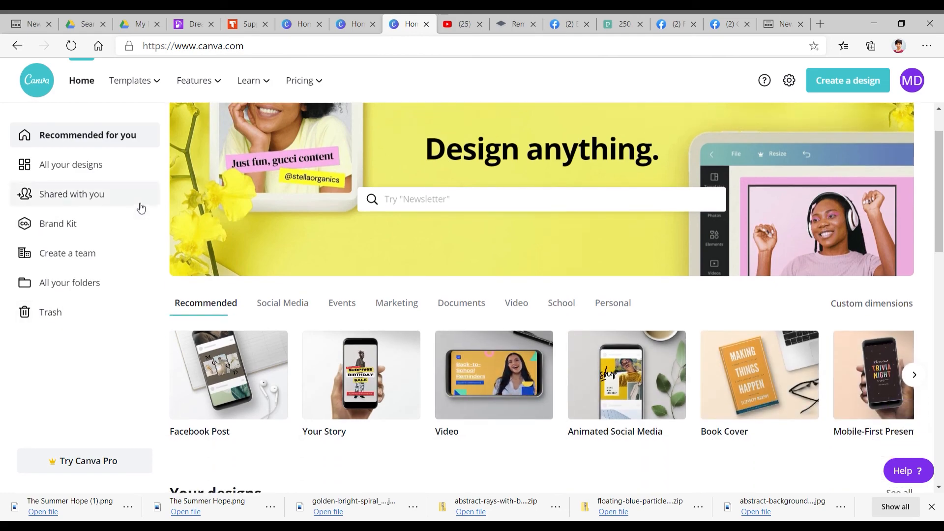
scroll(317, 213, down, 10)
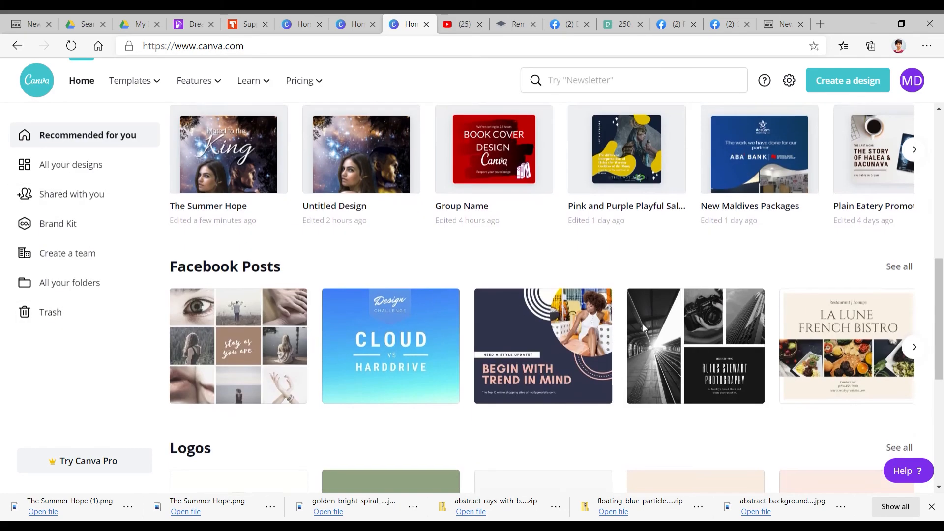
scroll(646, 330, down, 10)
scroll(646, 330, up, 6)
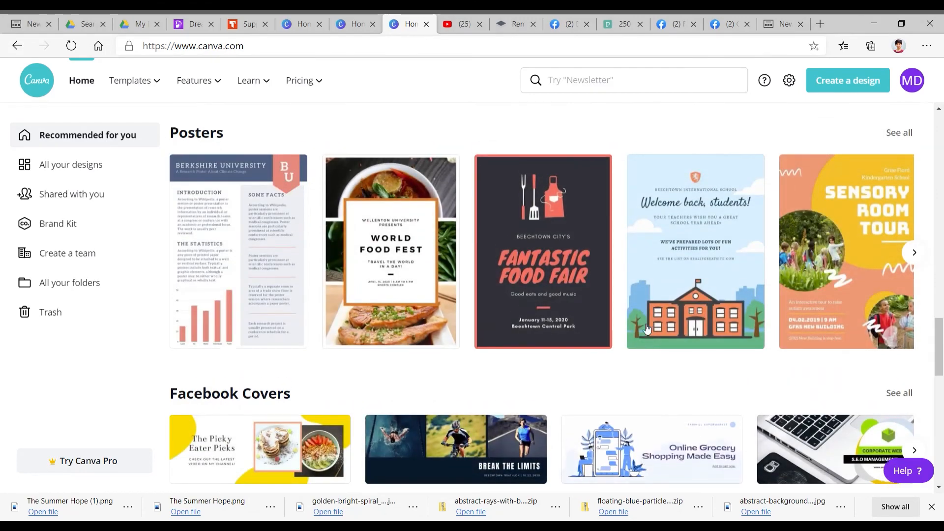
scroll(647, 329, up, 15)
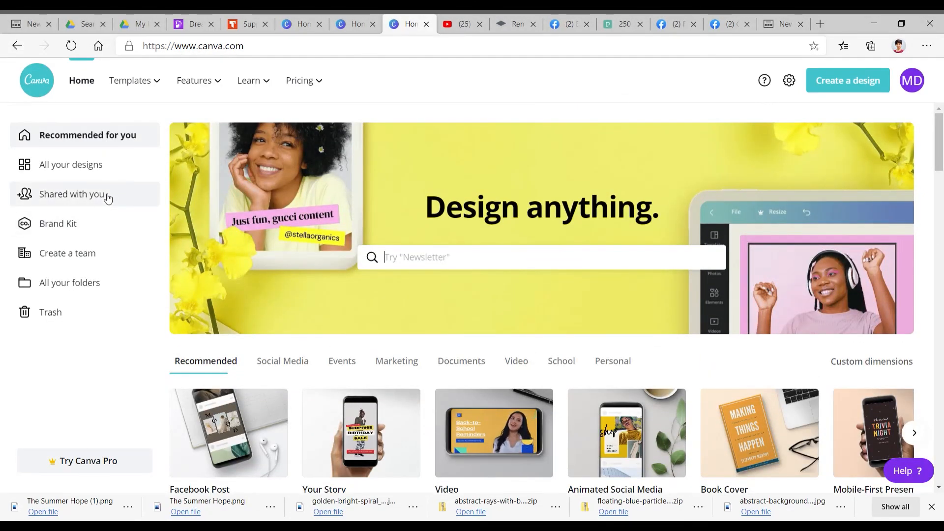
mouse_move(204, 83)
mouse_move(120, 85)
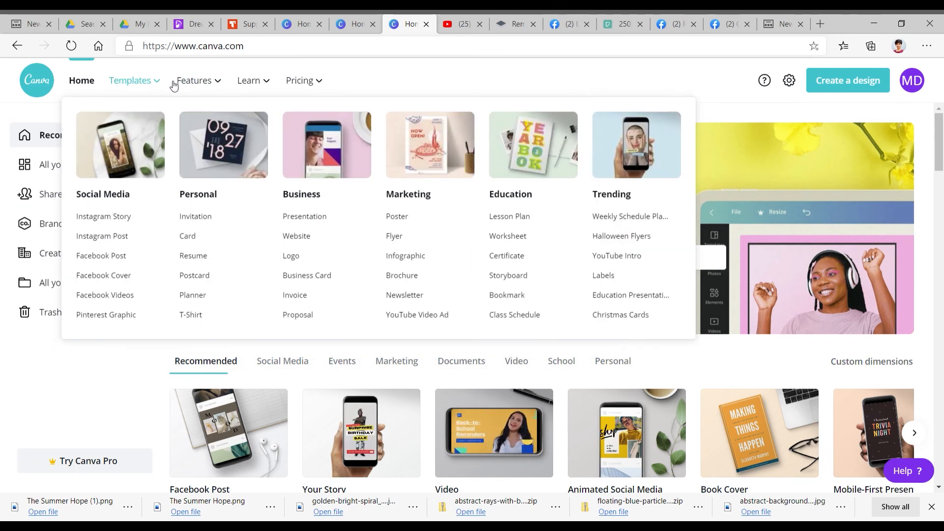
mouse_move(249, 83)
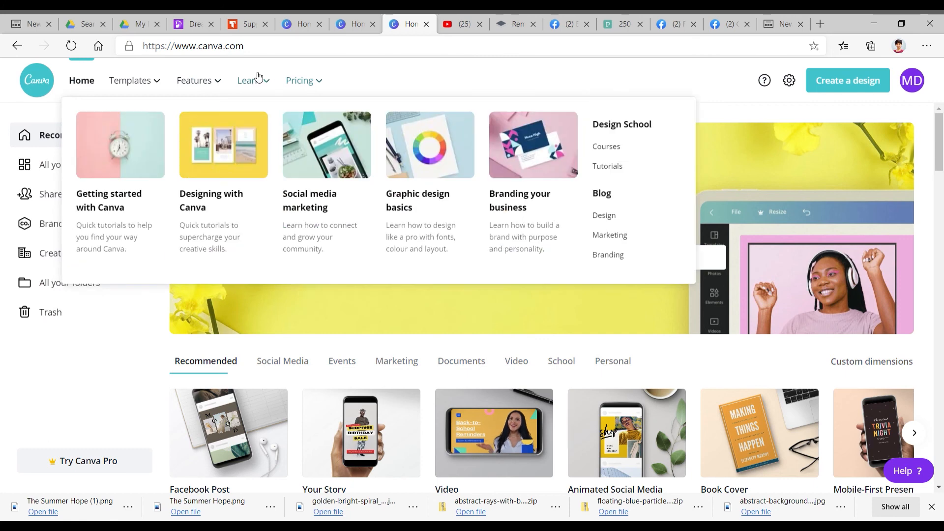